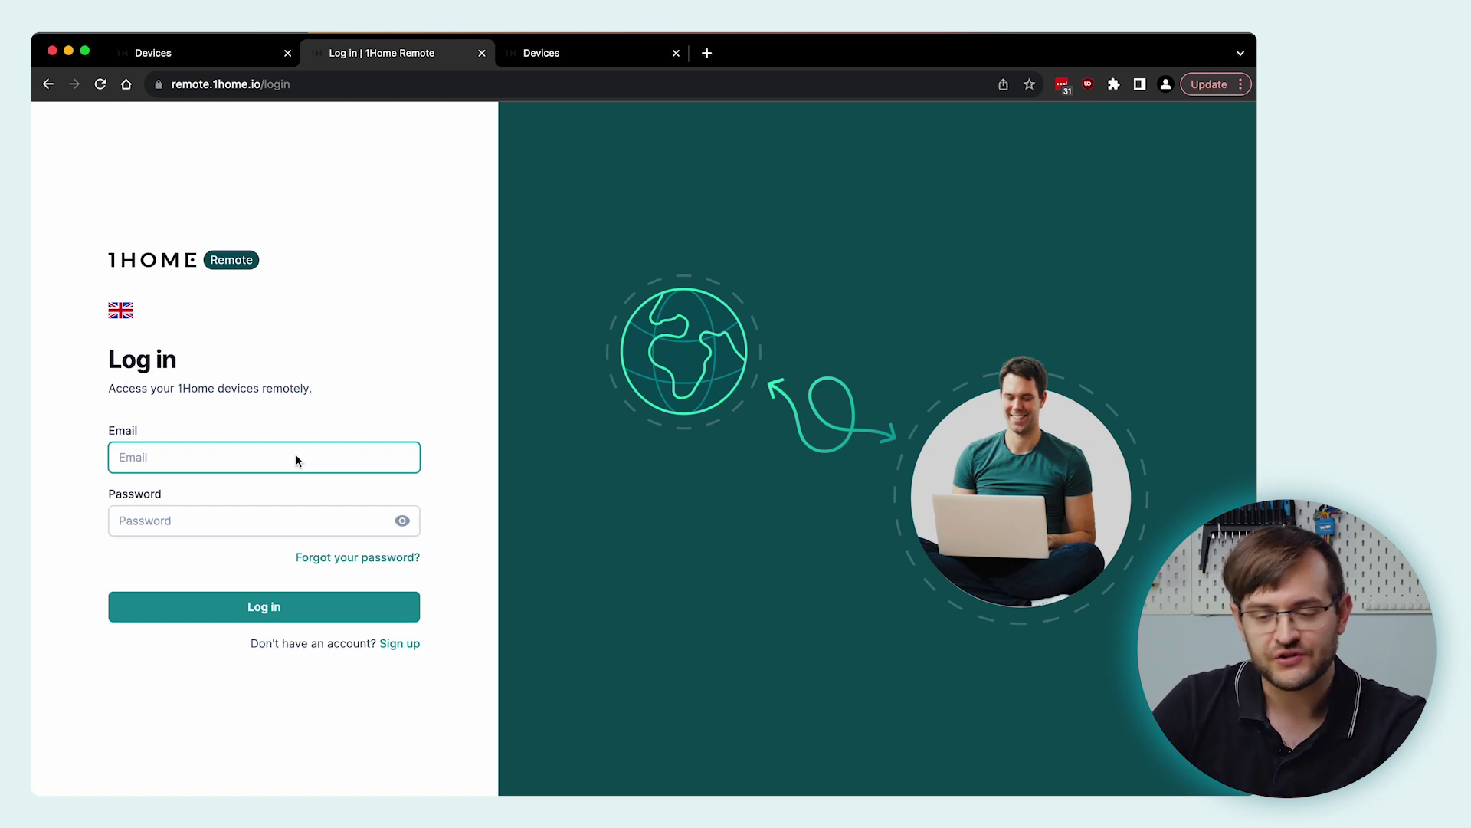
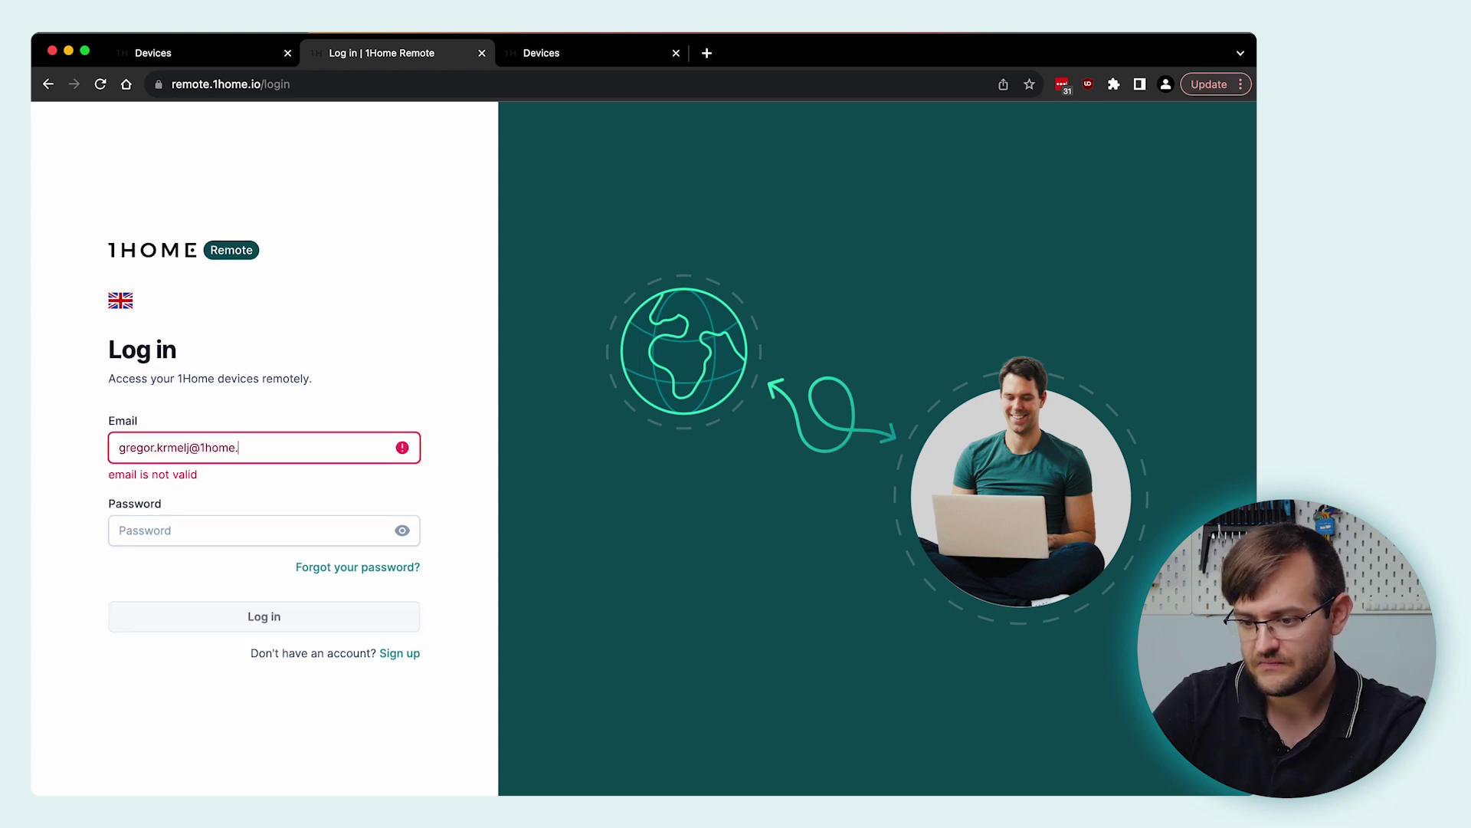
Log in to the 1Home Remote account with email and password.
key(Tab)
text(•••)
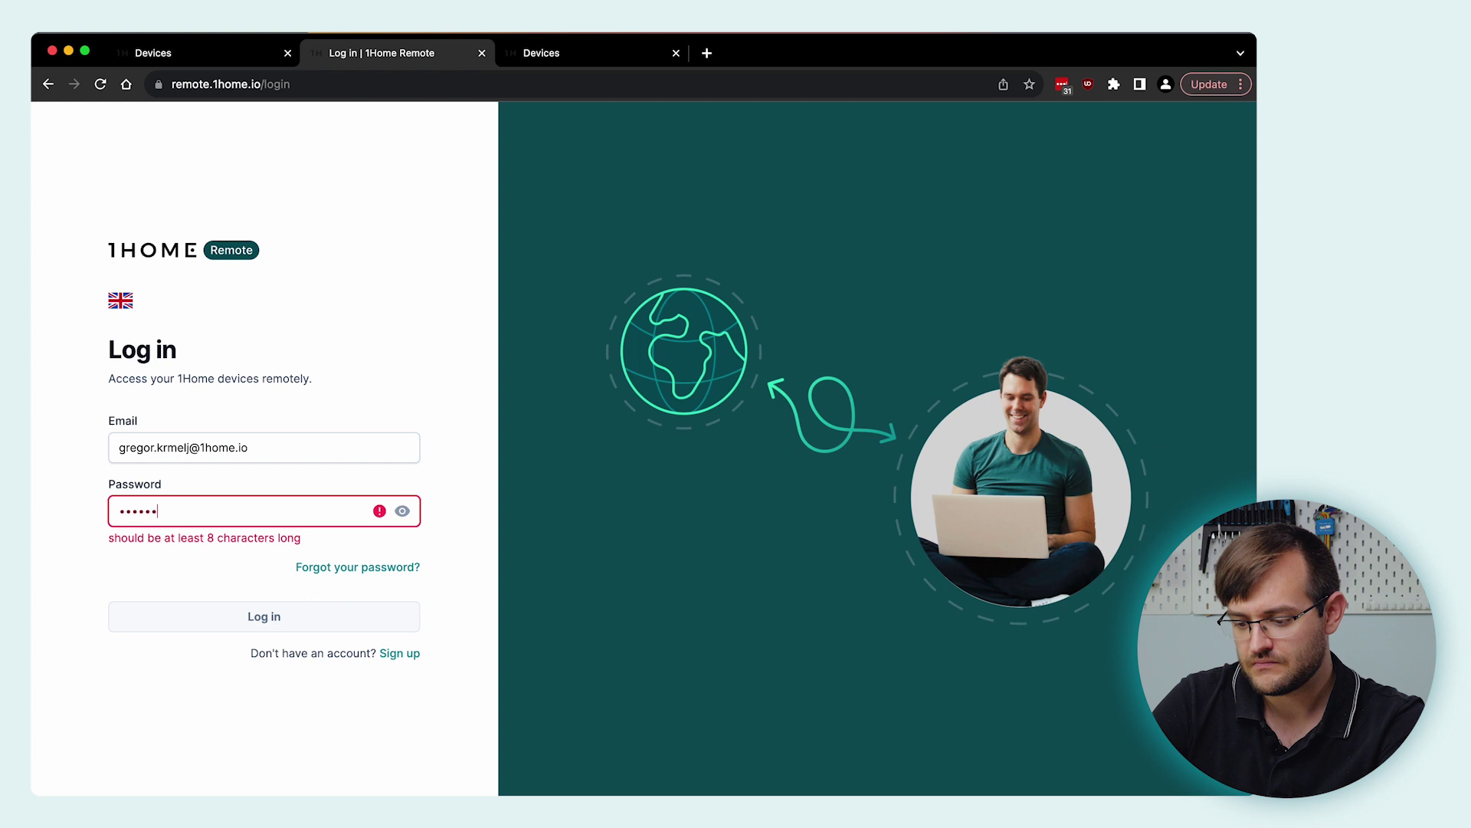
key(BackSpace)
key(BackSpace)
key(BackSpace)
text(••••••)
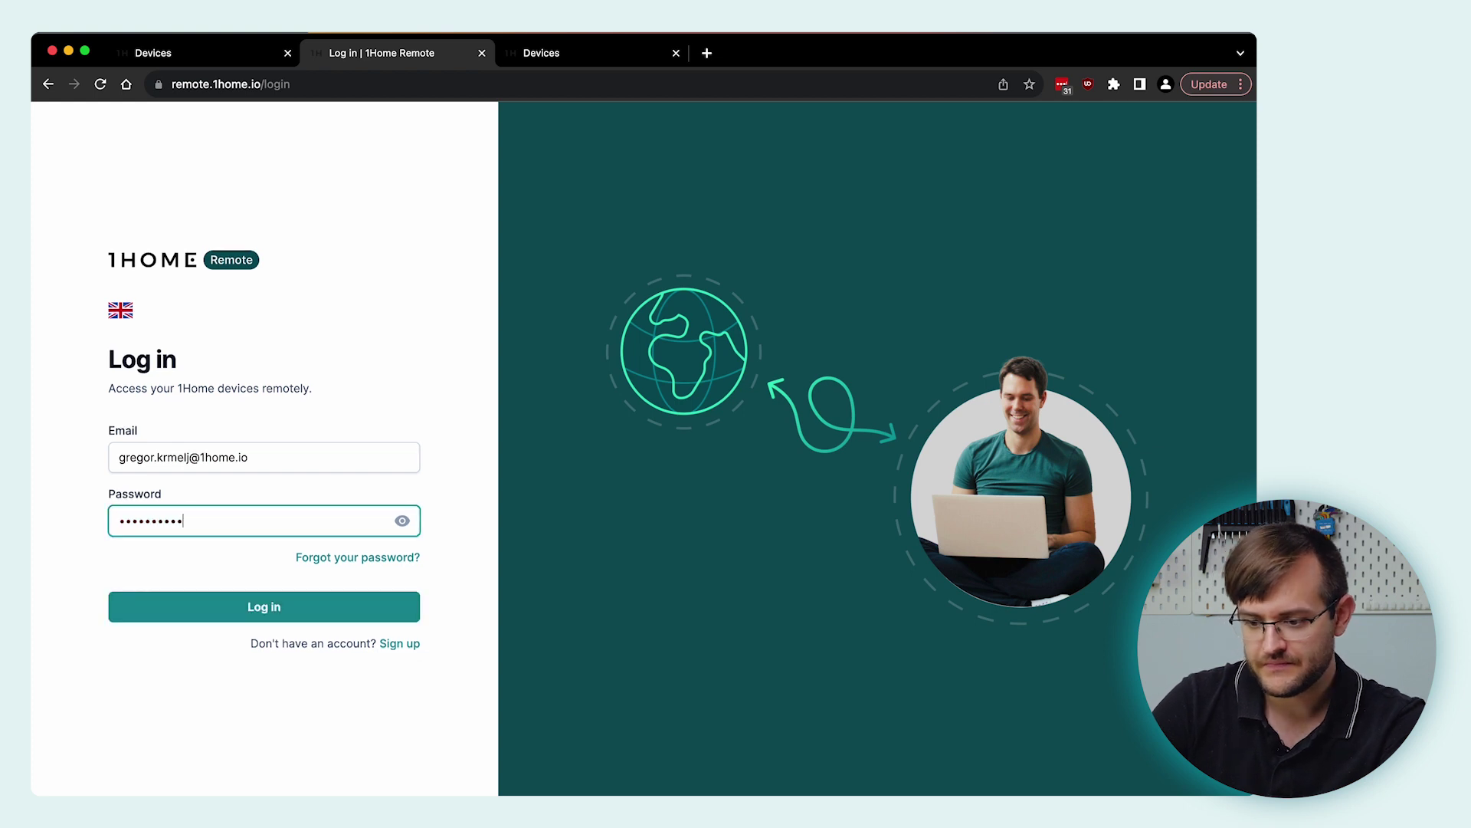
click(219, 617)
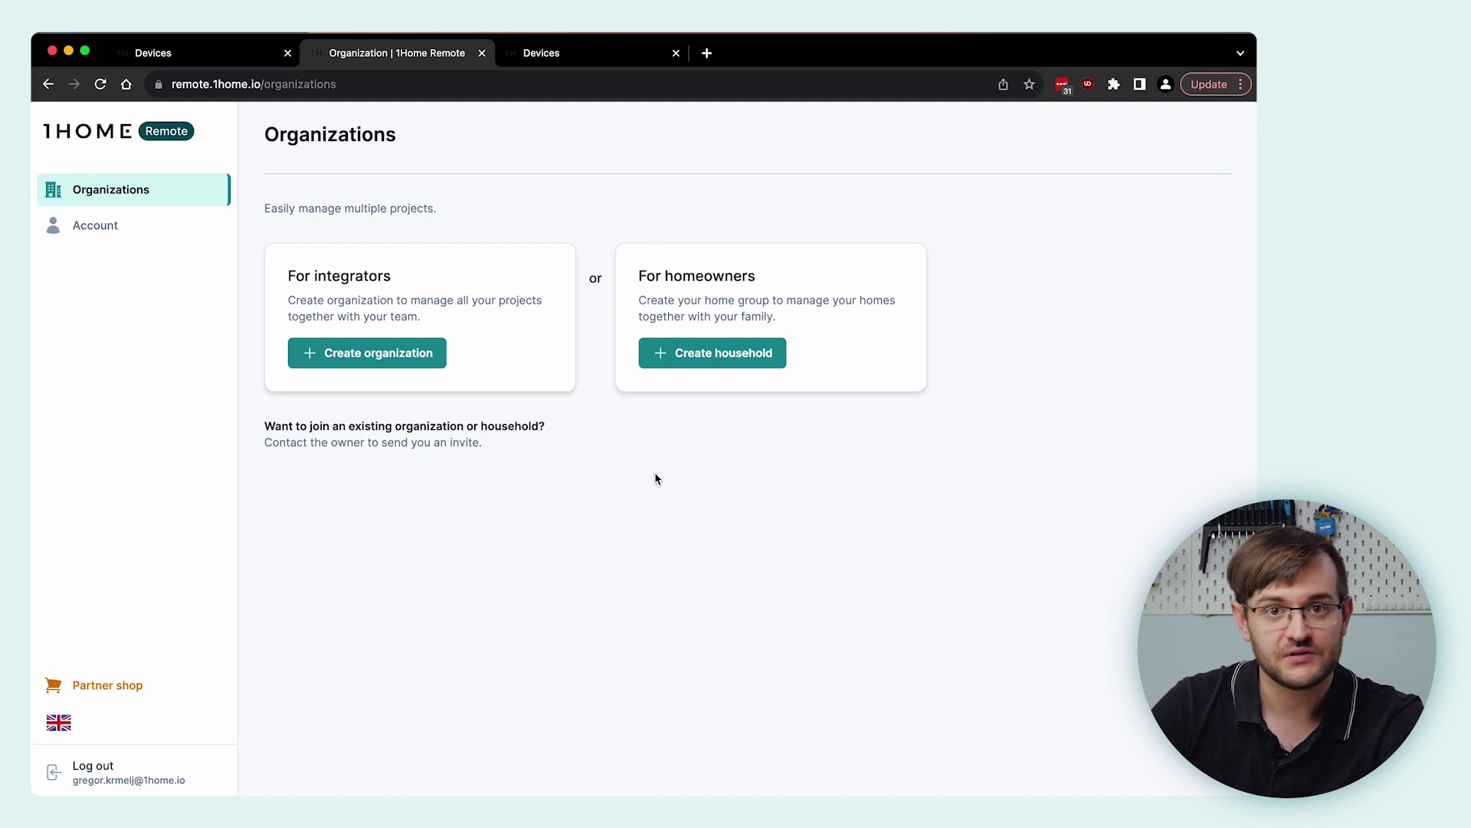
Create the organization 'Smart GmbH' and view its project list.
click(363, 351)
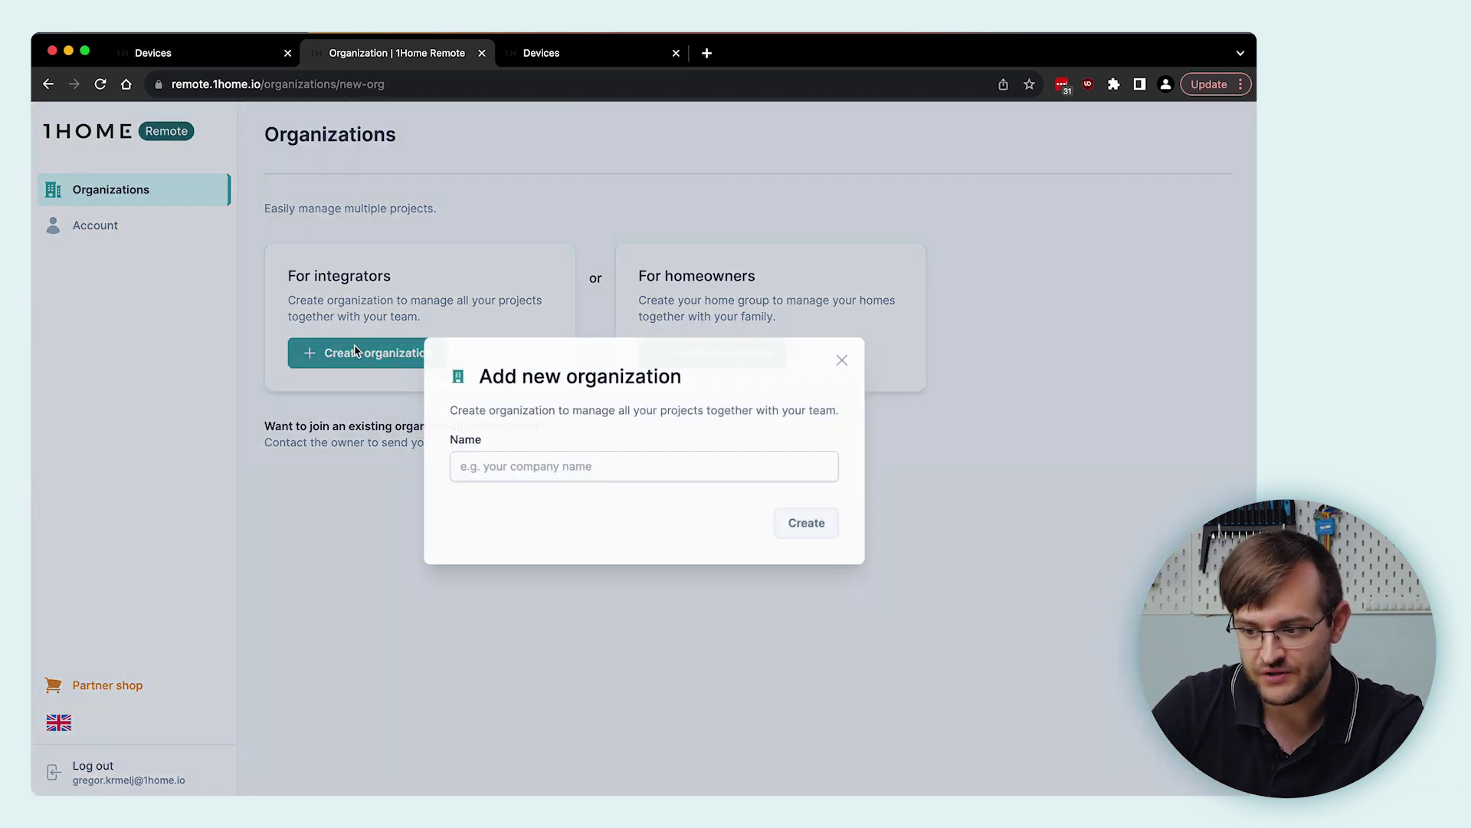
click(605, 470)
text(Smart GmbH)
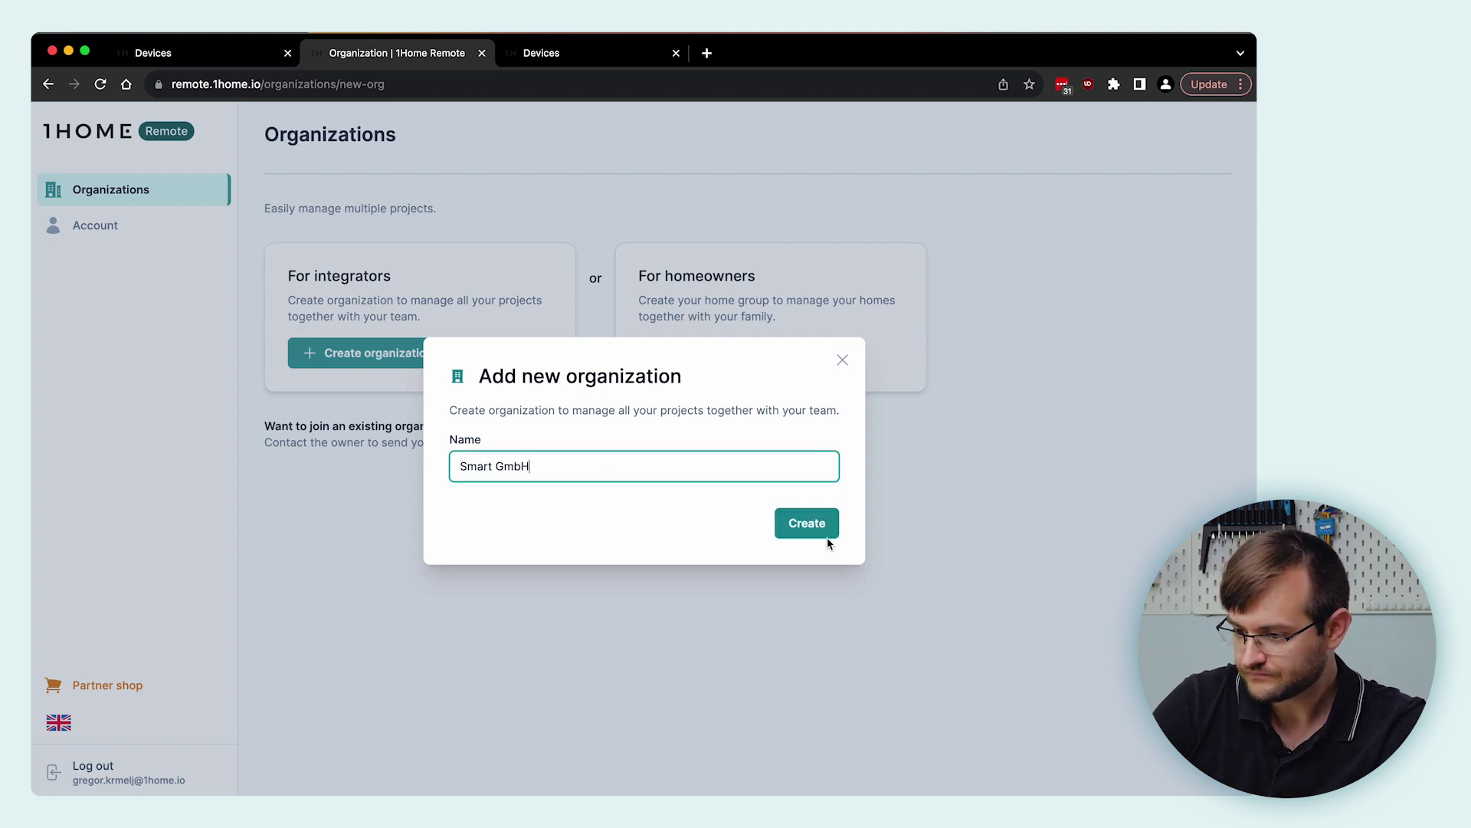
click(816, 527)
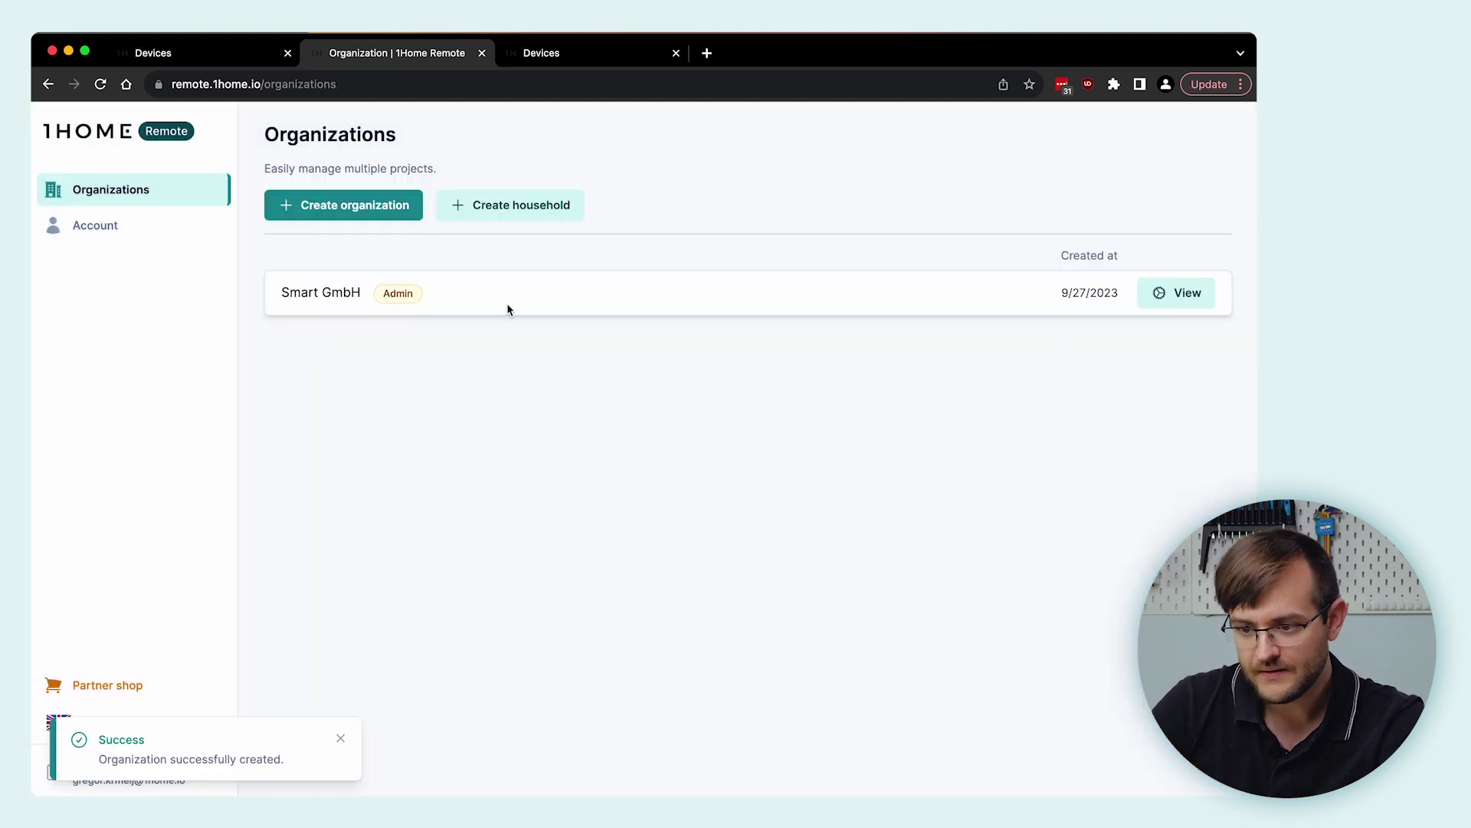
click(1181, 300)
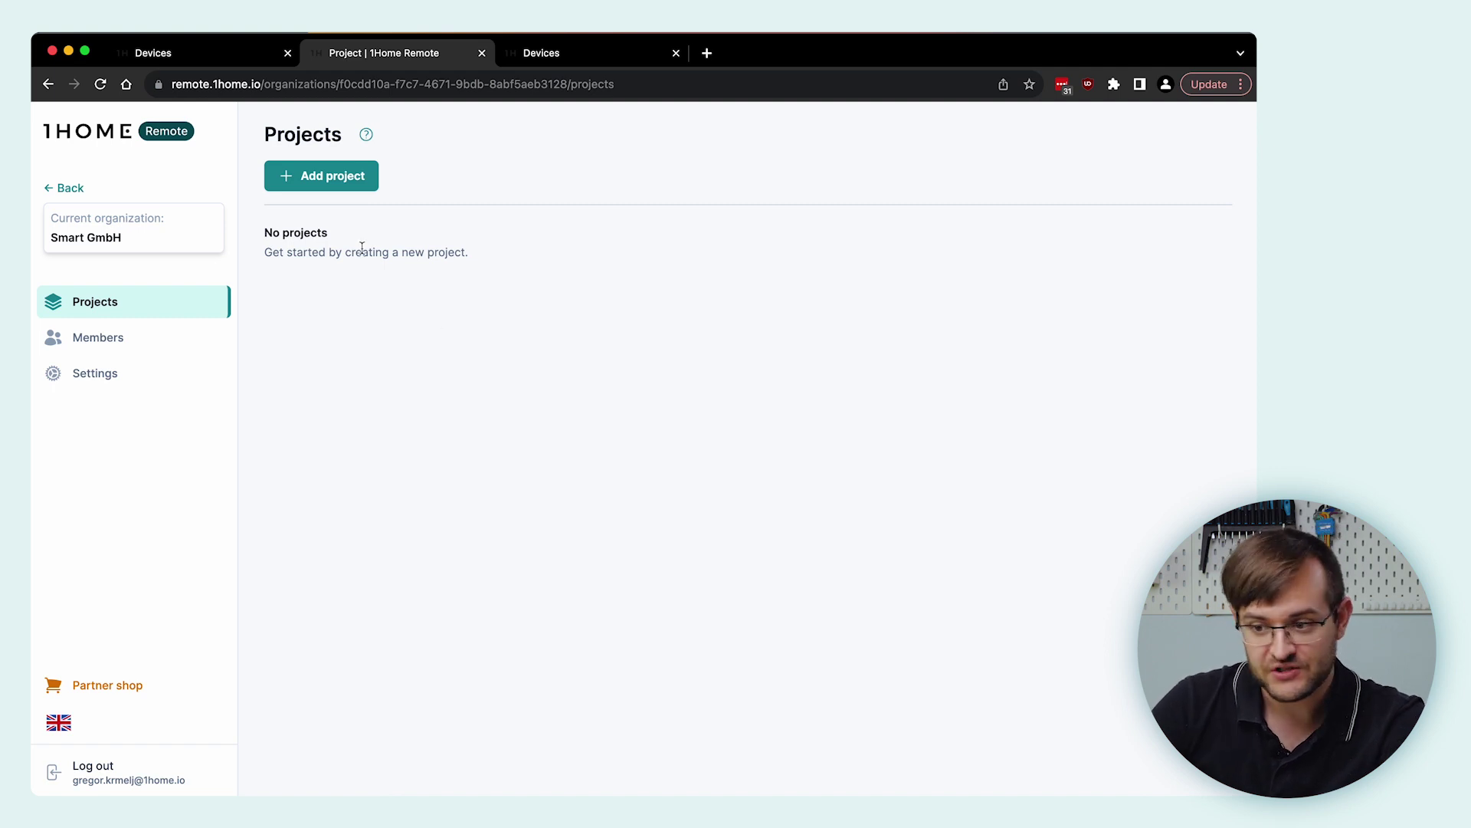
Create the 'Müller - Berlin Residence' project and copy its pairing code.
click(331, 181)
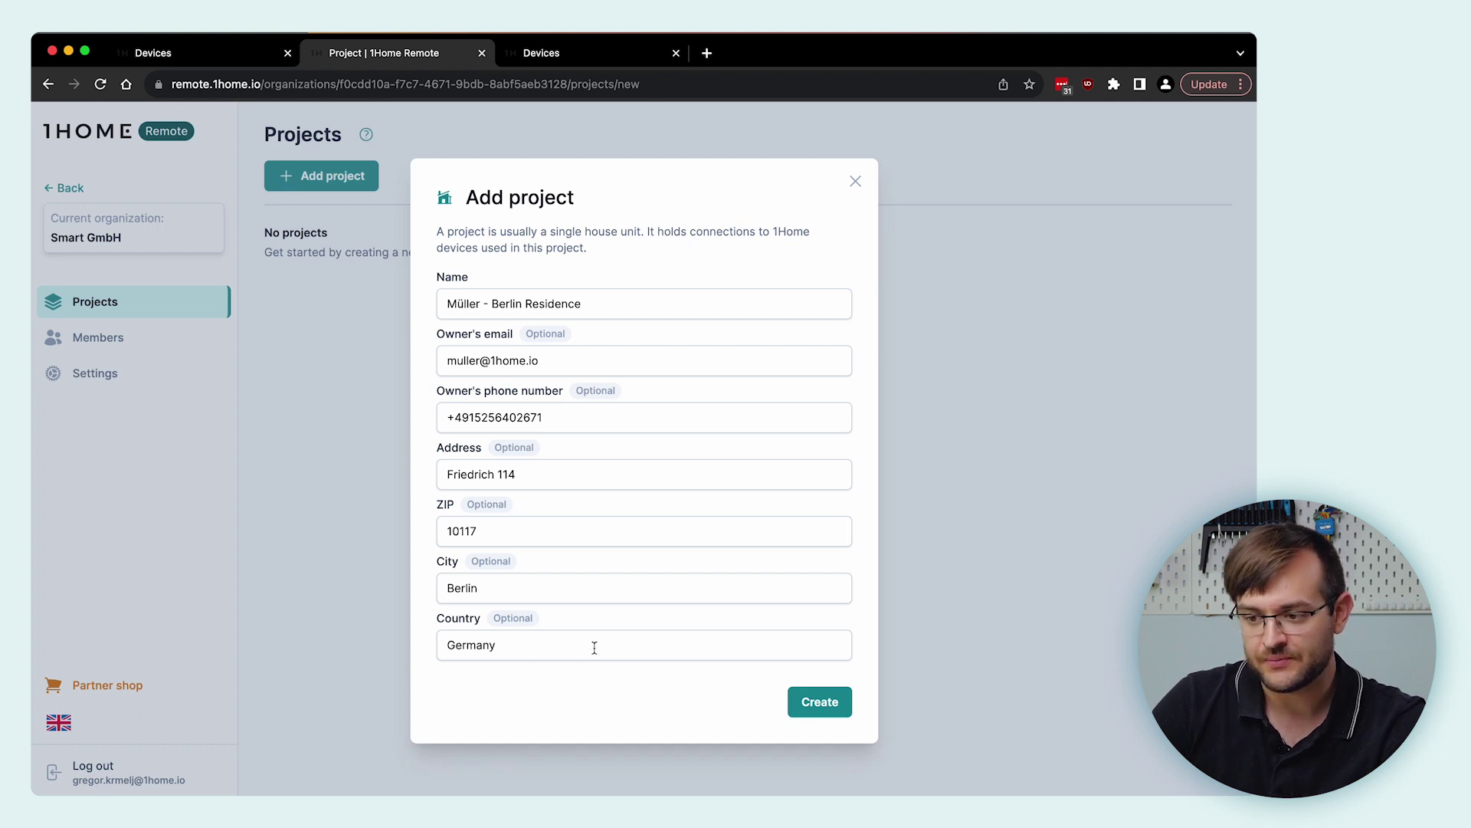
click(810, 705)
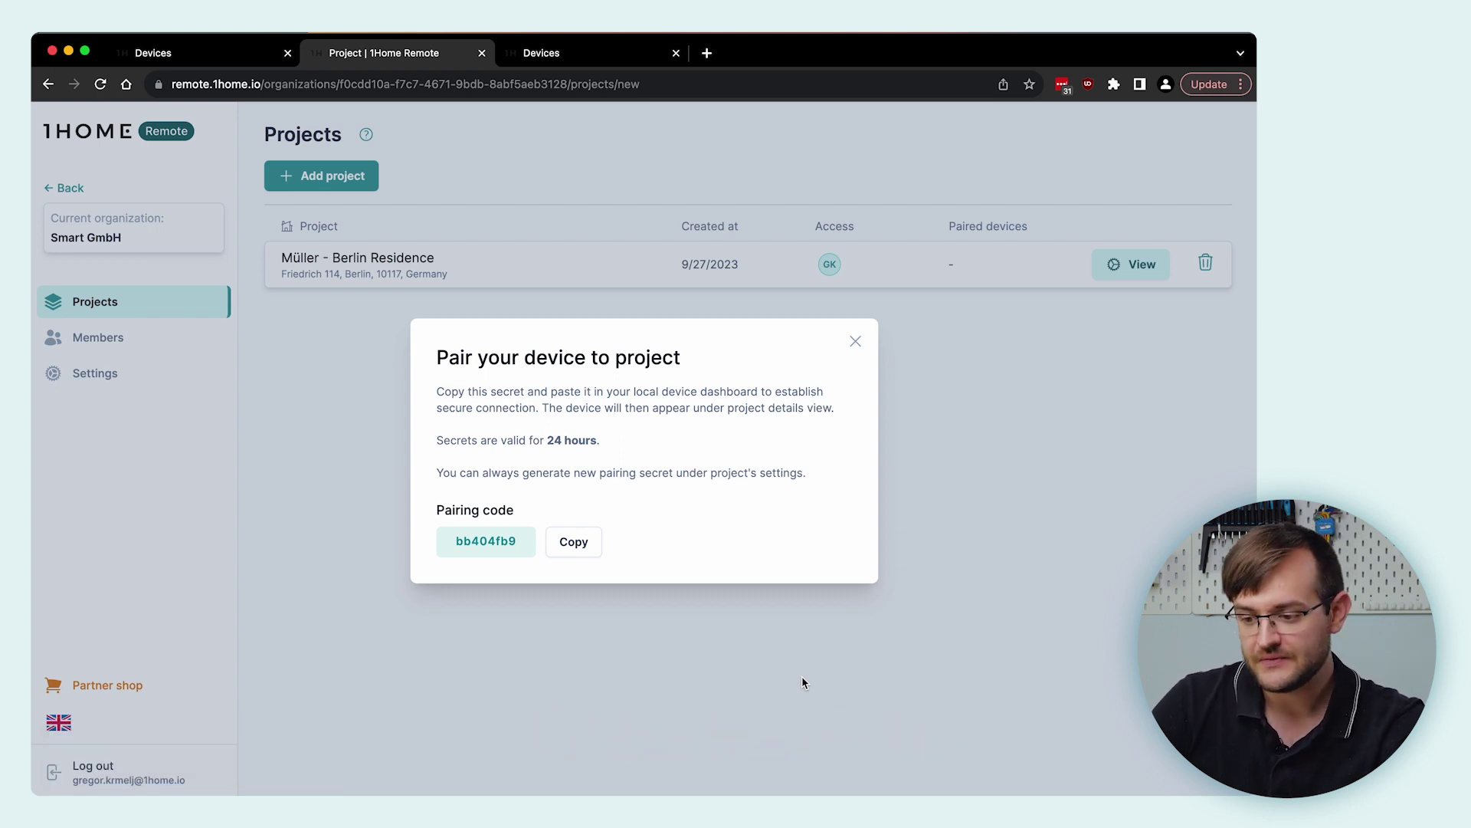
click(580, 549)
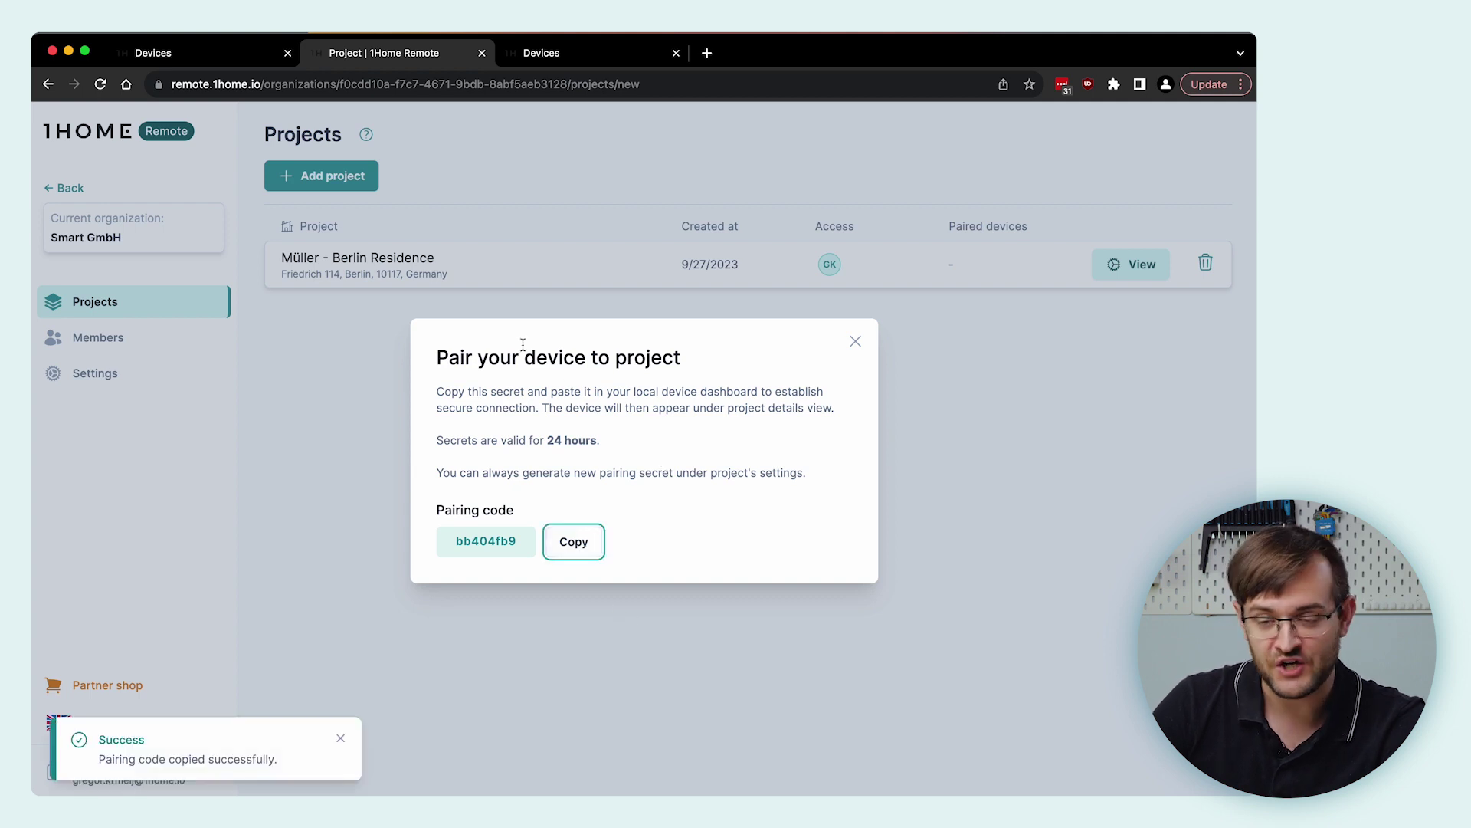
Pair the local 1Home Server with Smart GmbH via Remote access using the copied code.
click(201, 54)
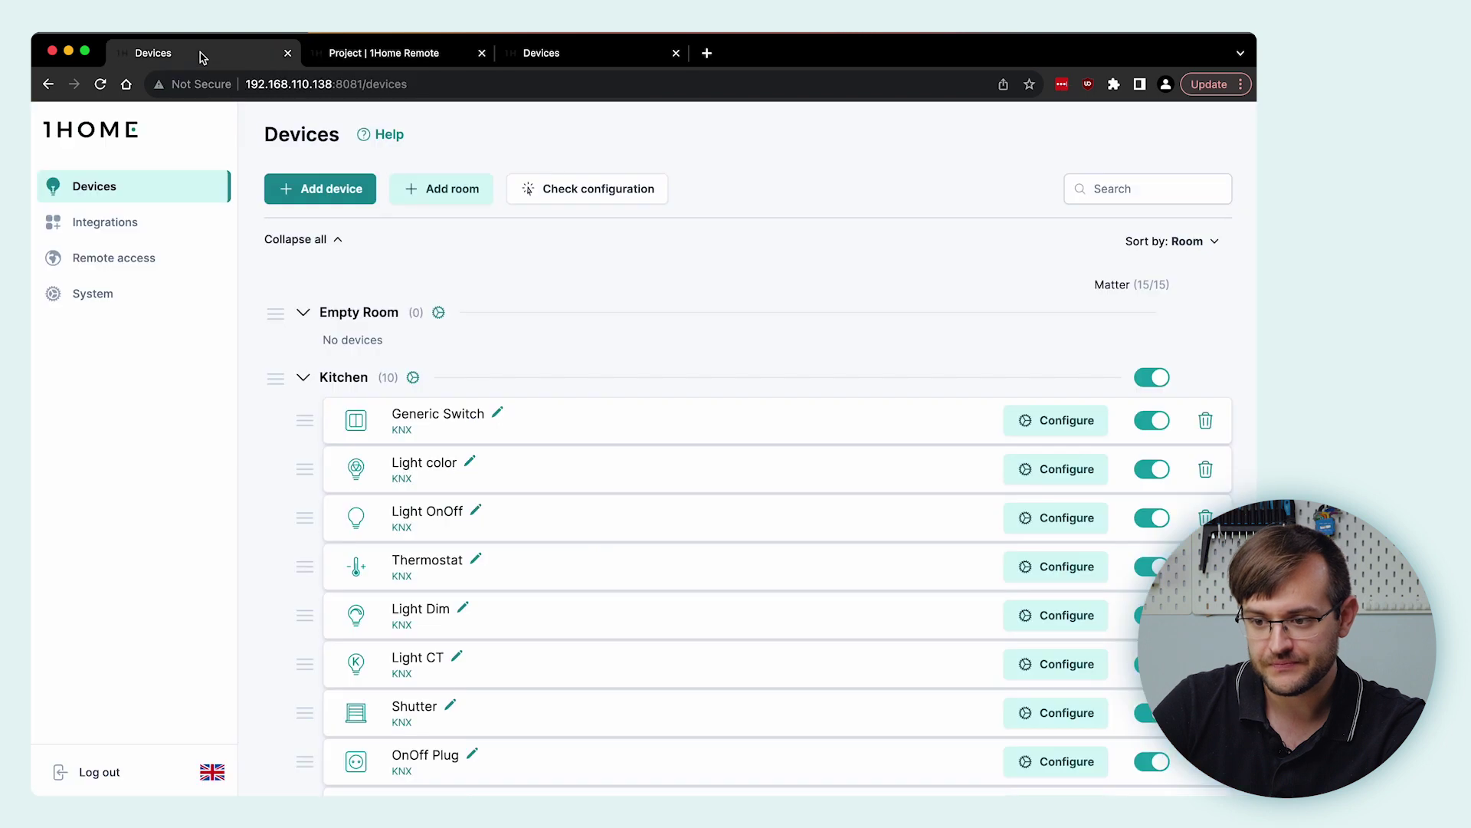
click(143, 266)
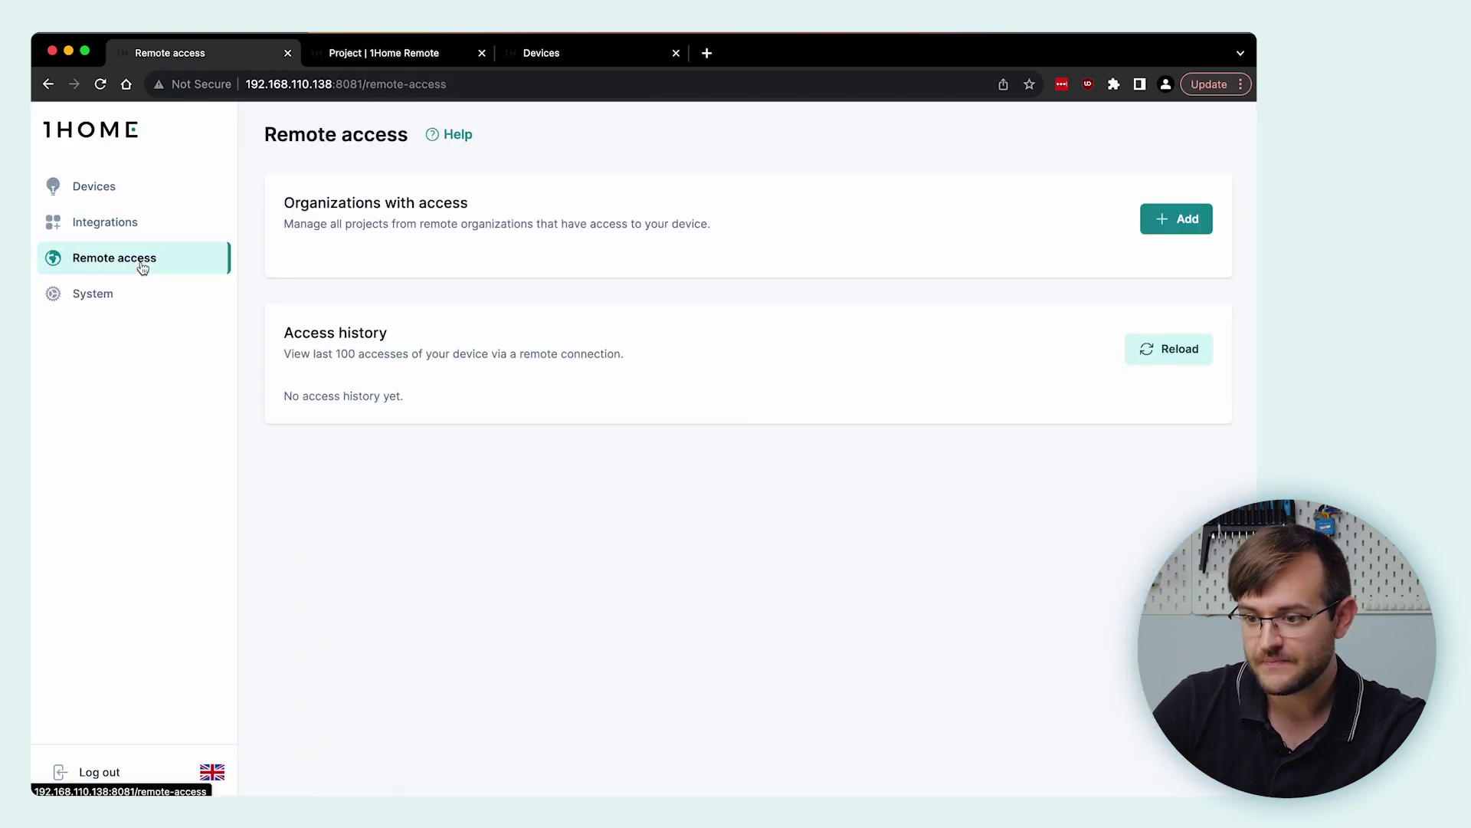
click(1182, 223)
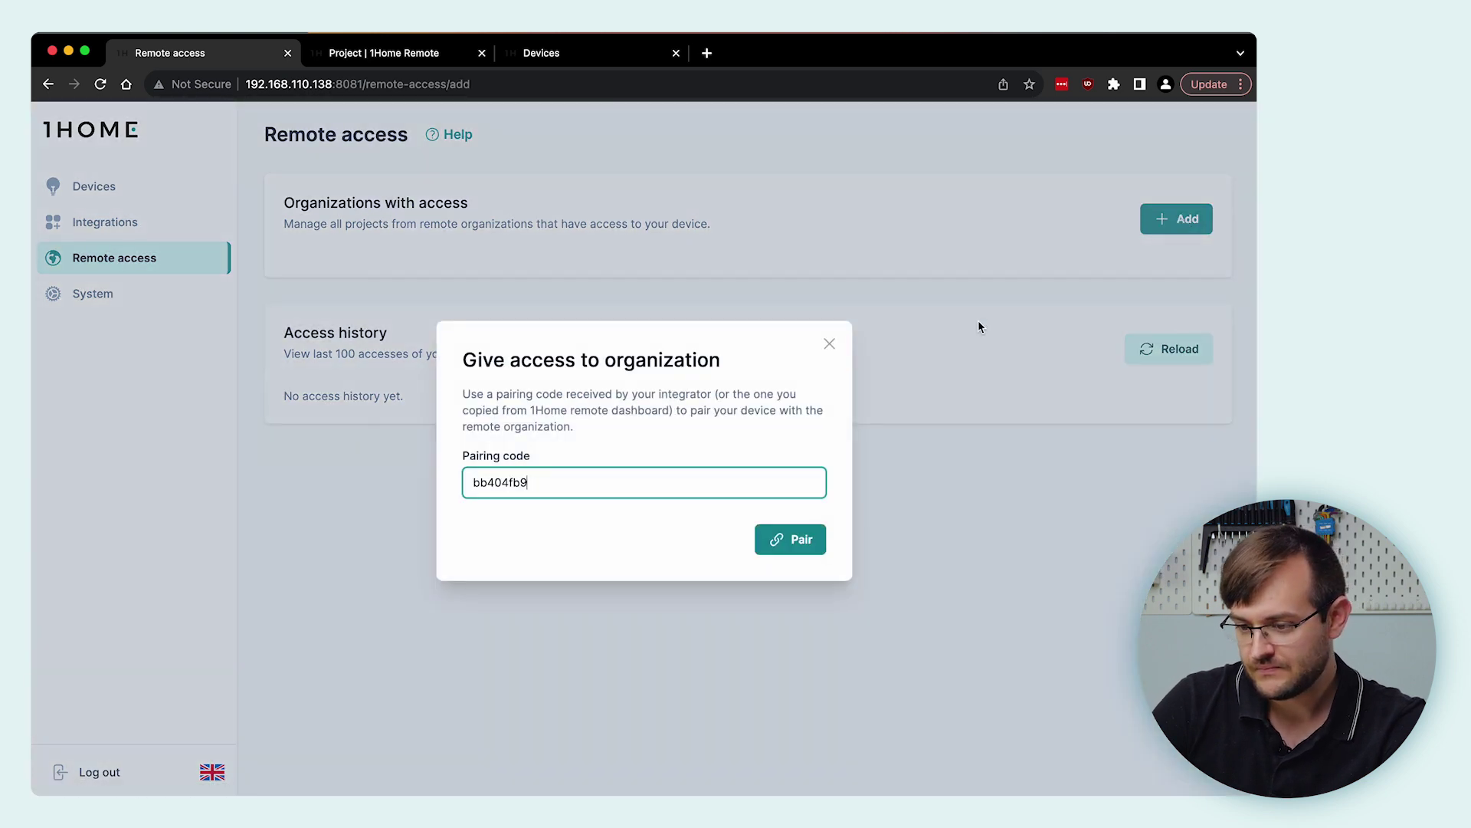
key(super+v)
click(804, 539)
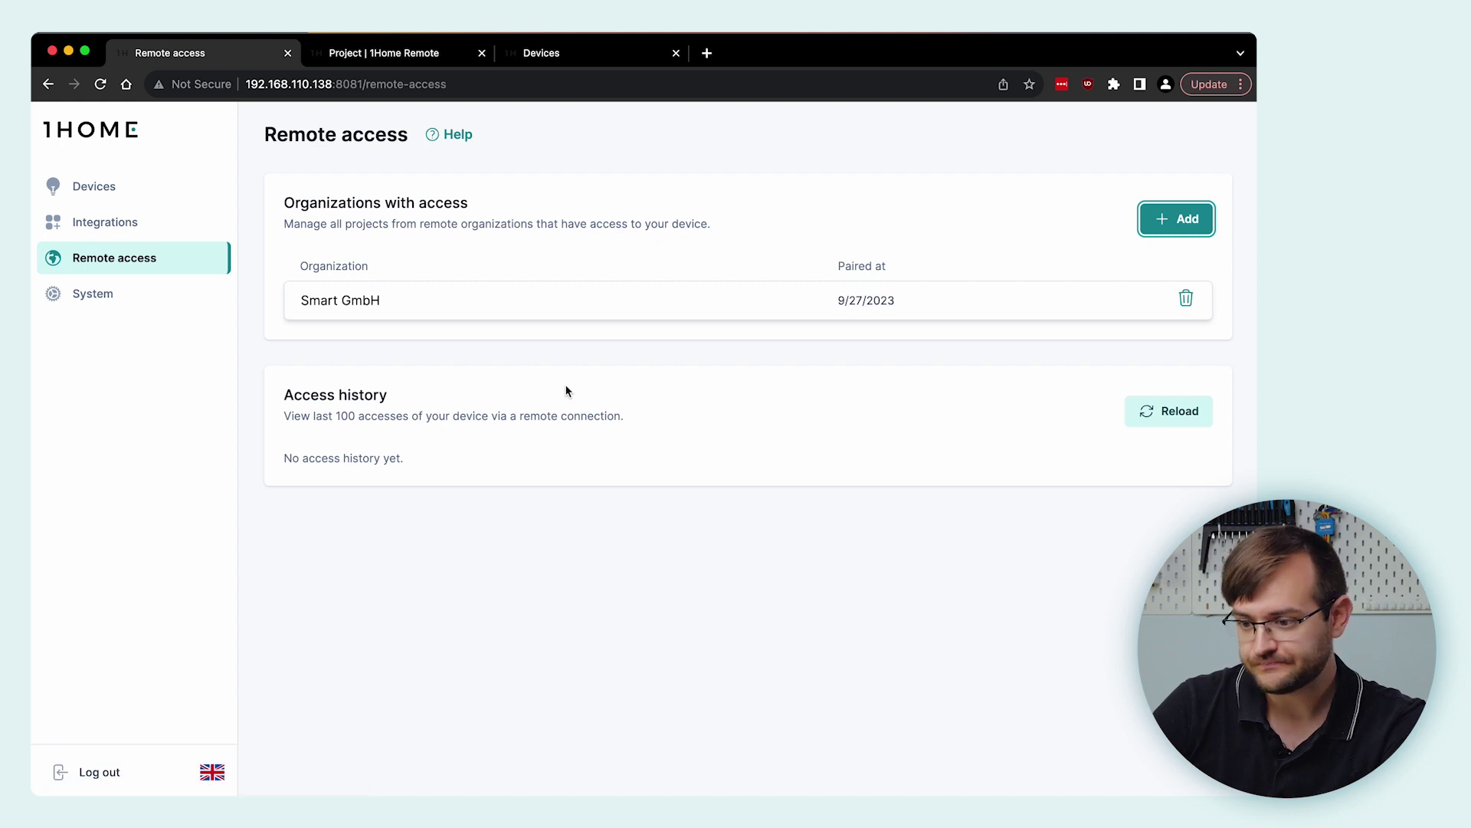
key(ctrl+Tab)
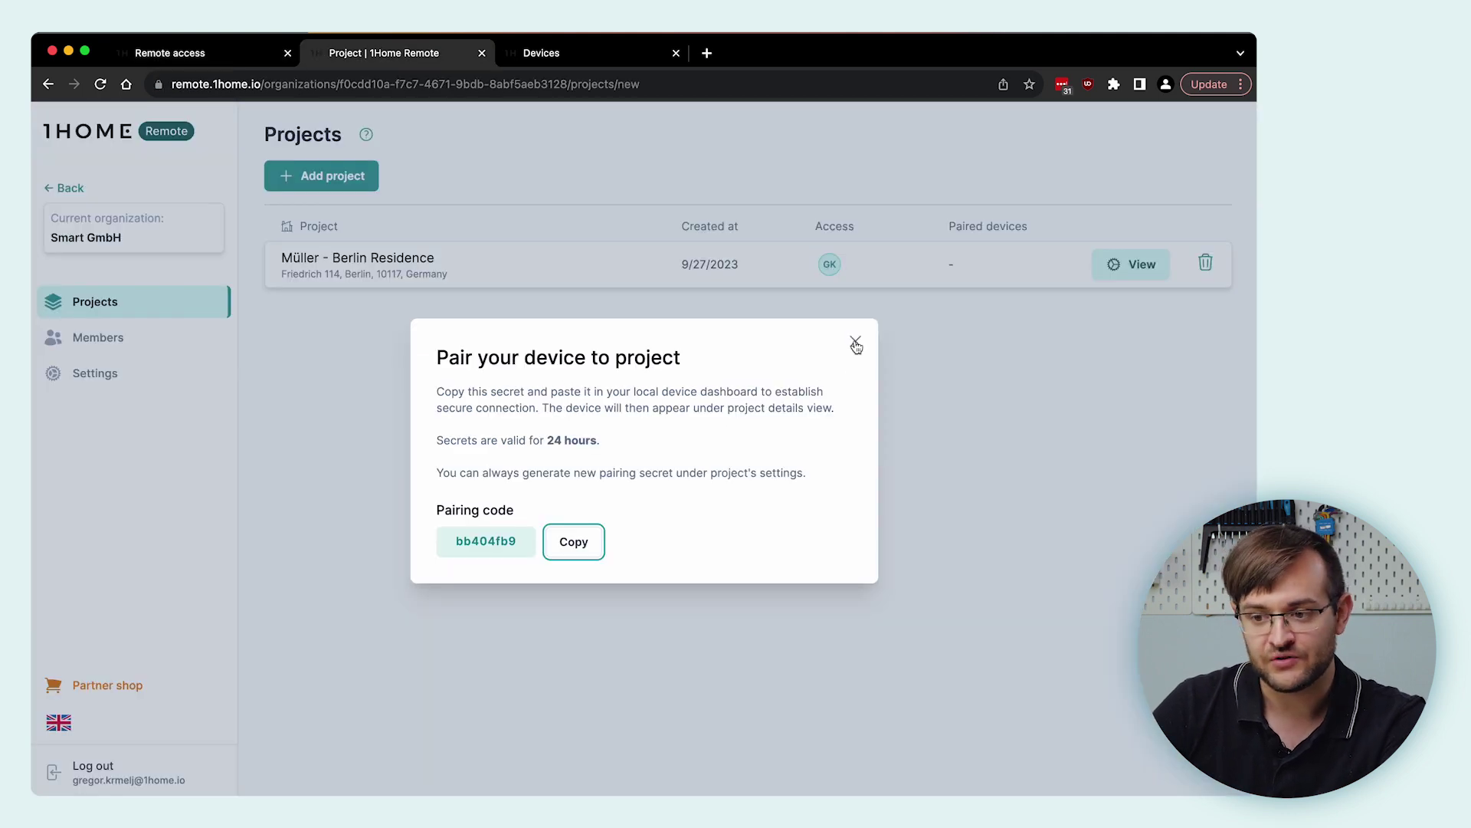
View the Müller - Berlin Residence project and connect to its online 1Home Server.
click(855, 343)
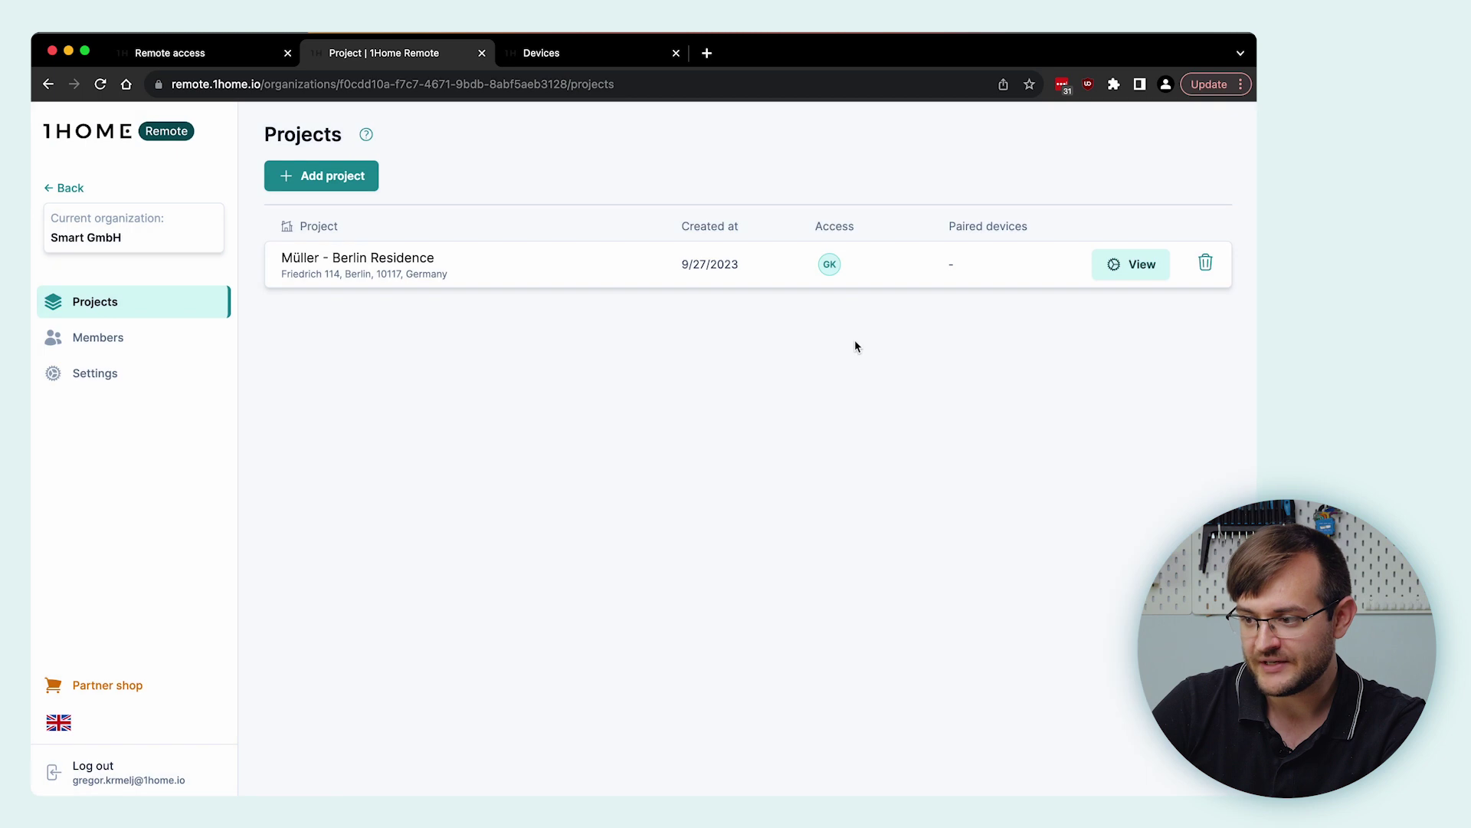
click(1131, 271)
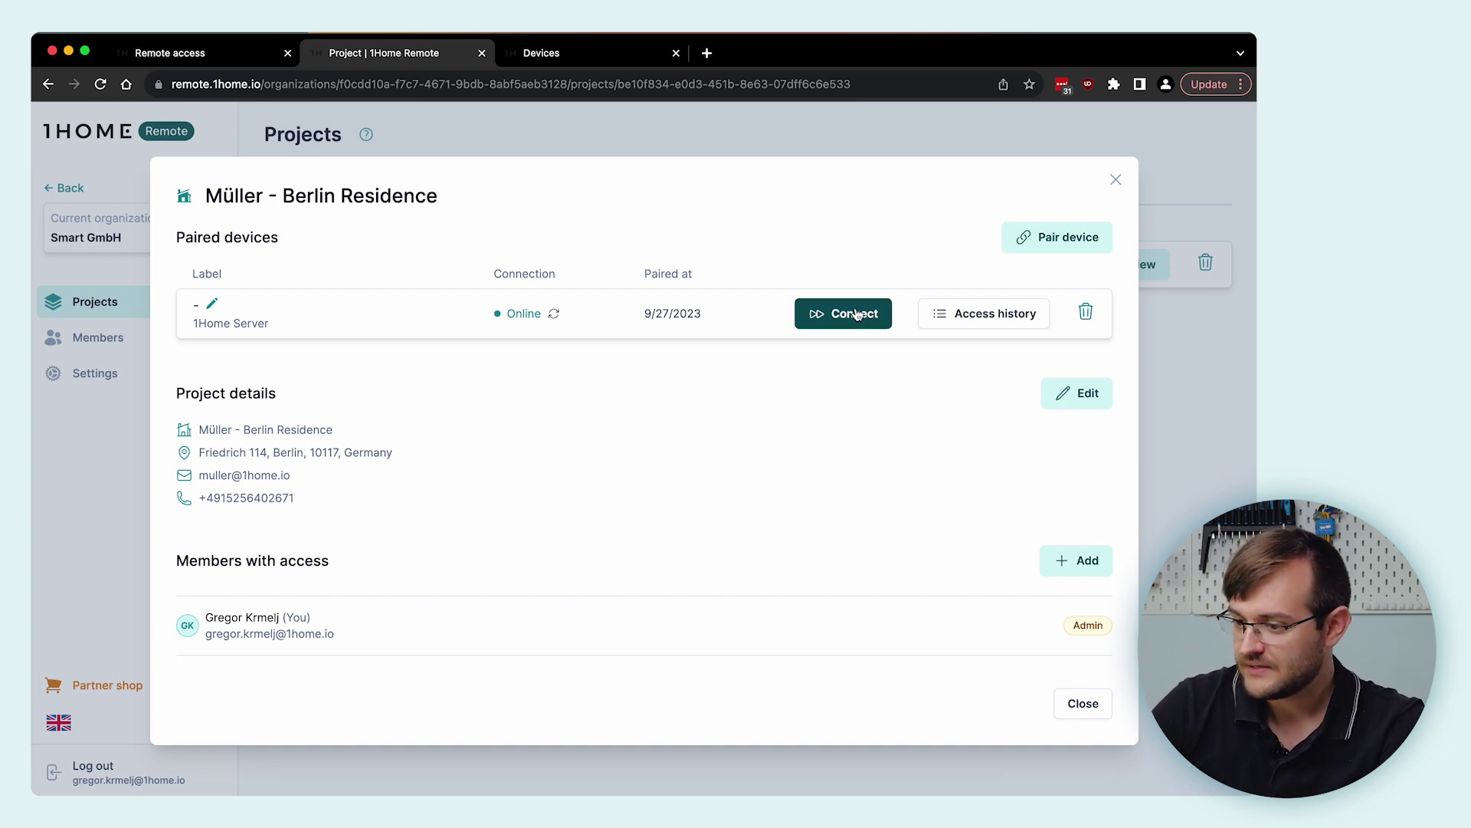
click(829, 315)
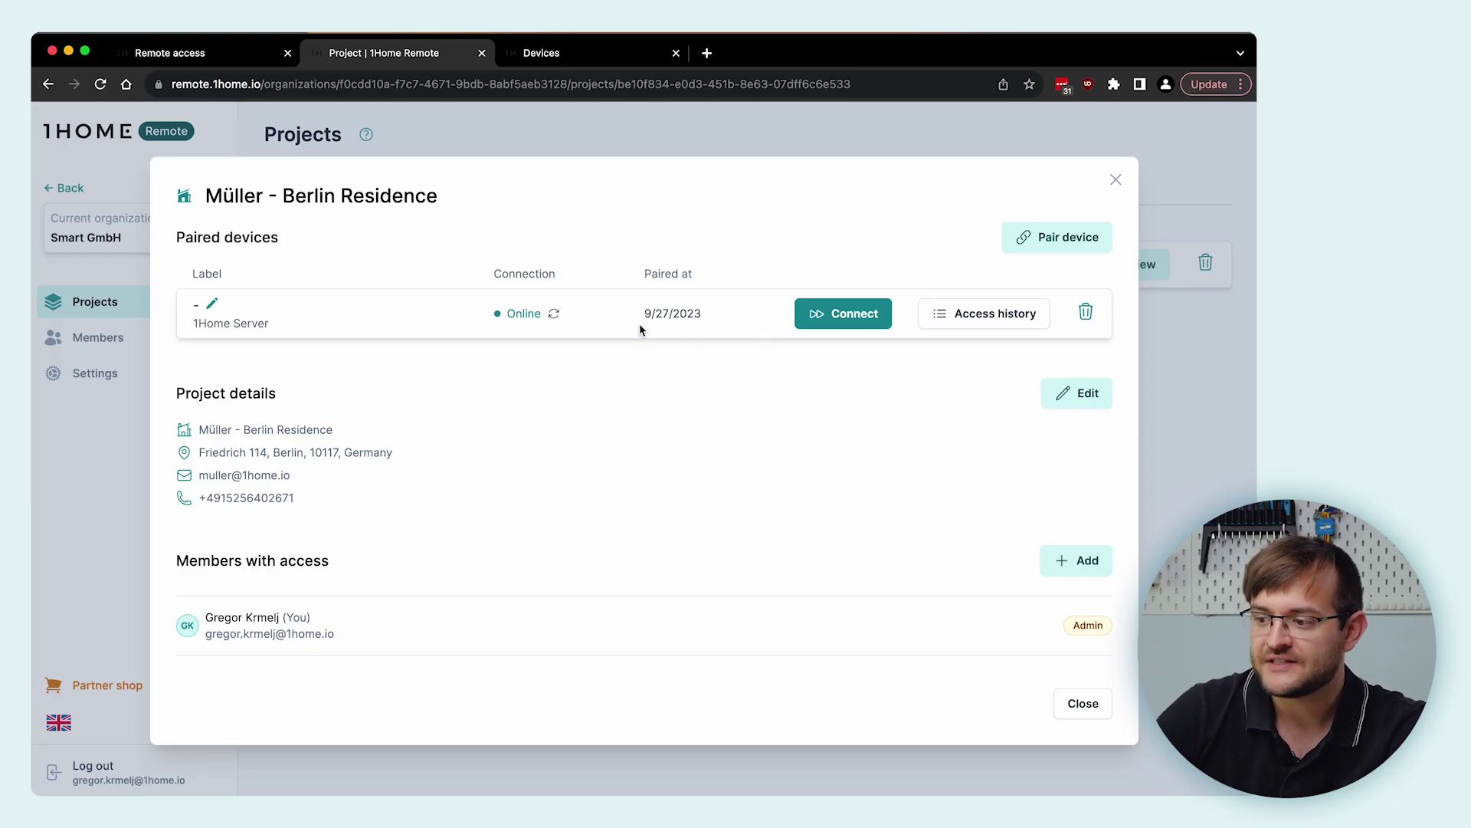
View the paired server's remote access history.
click(989, 314)
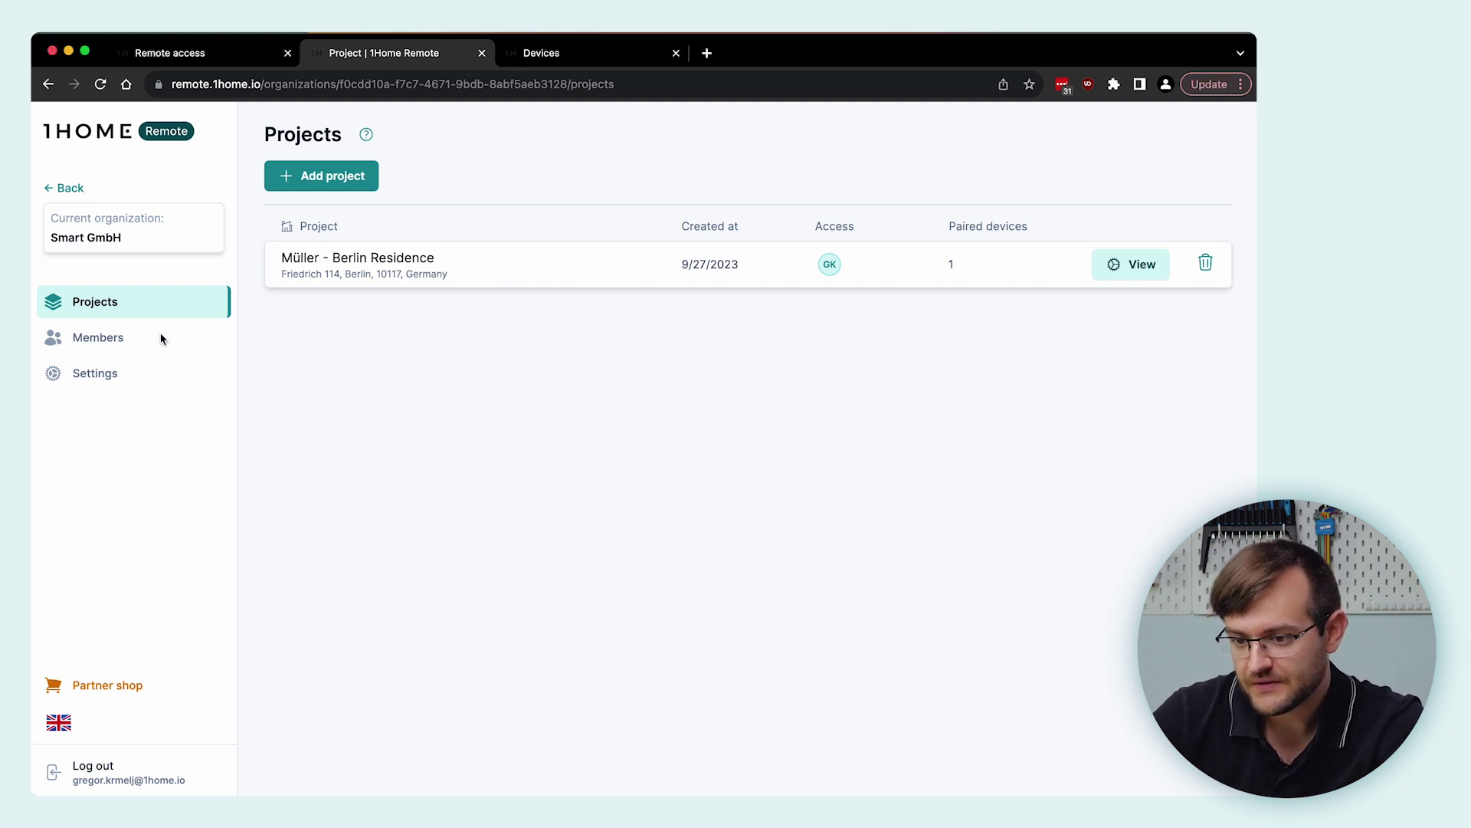
Invite the new employee to Smart GmbH with Integrator access from the Members page.
click(138, 338)
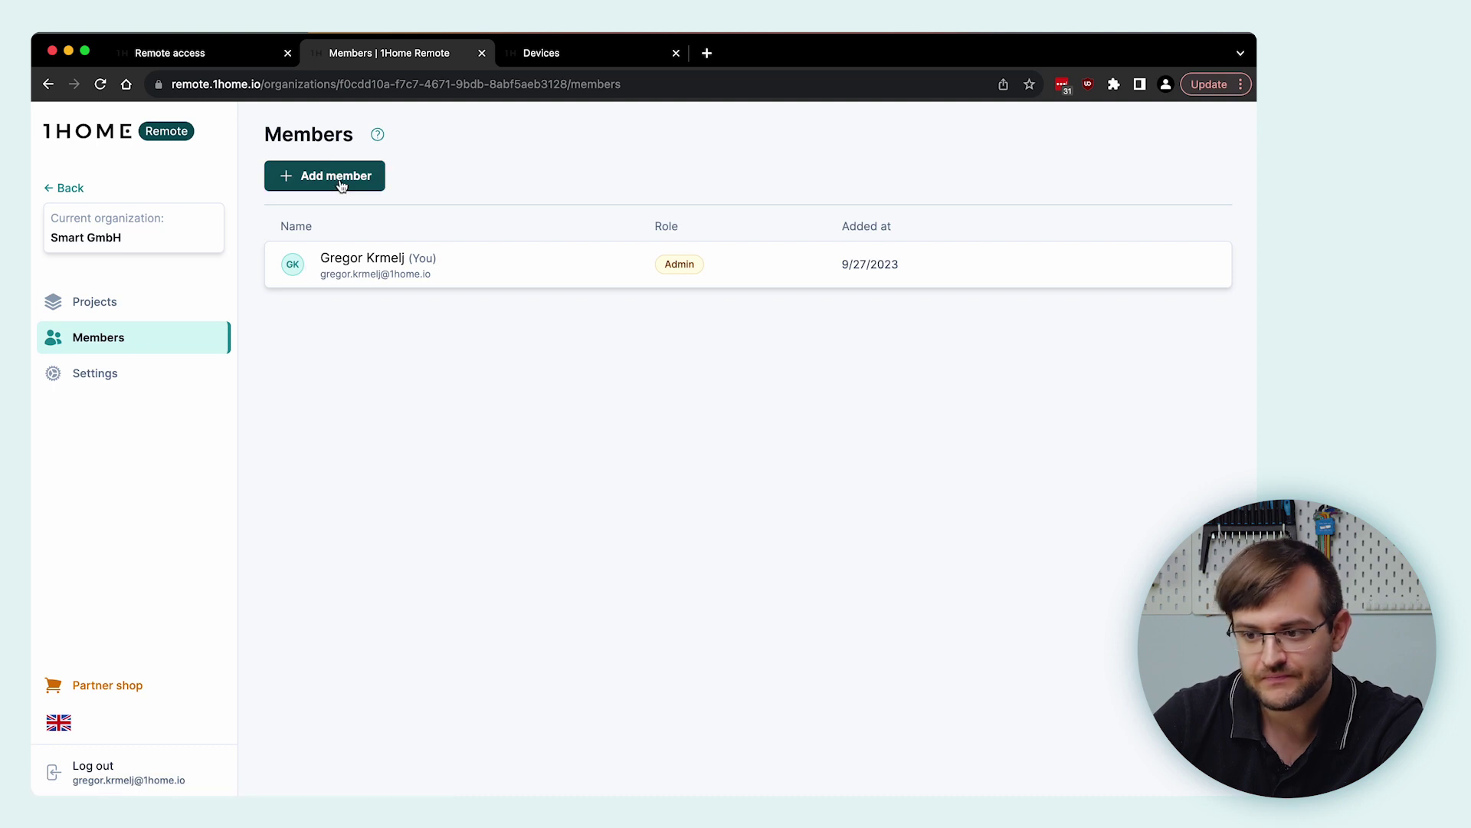
click(340, 184)
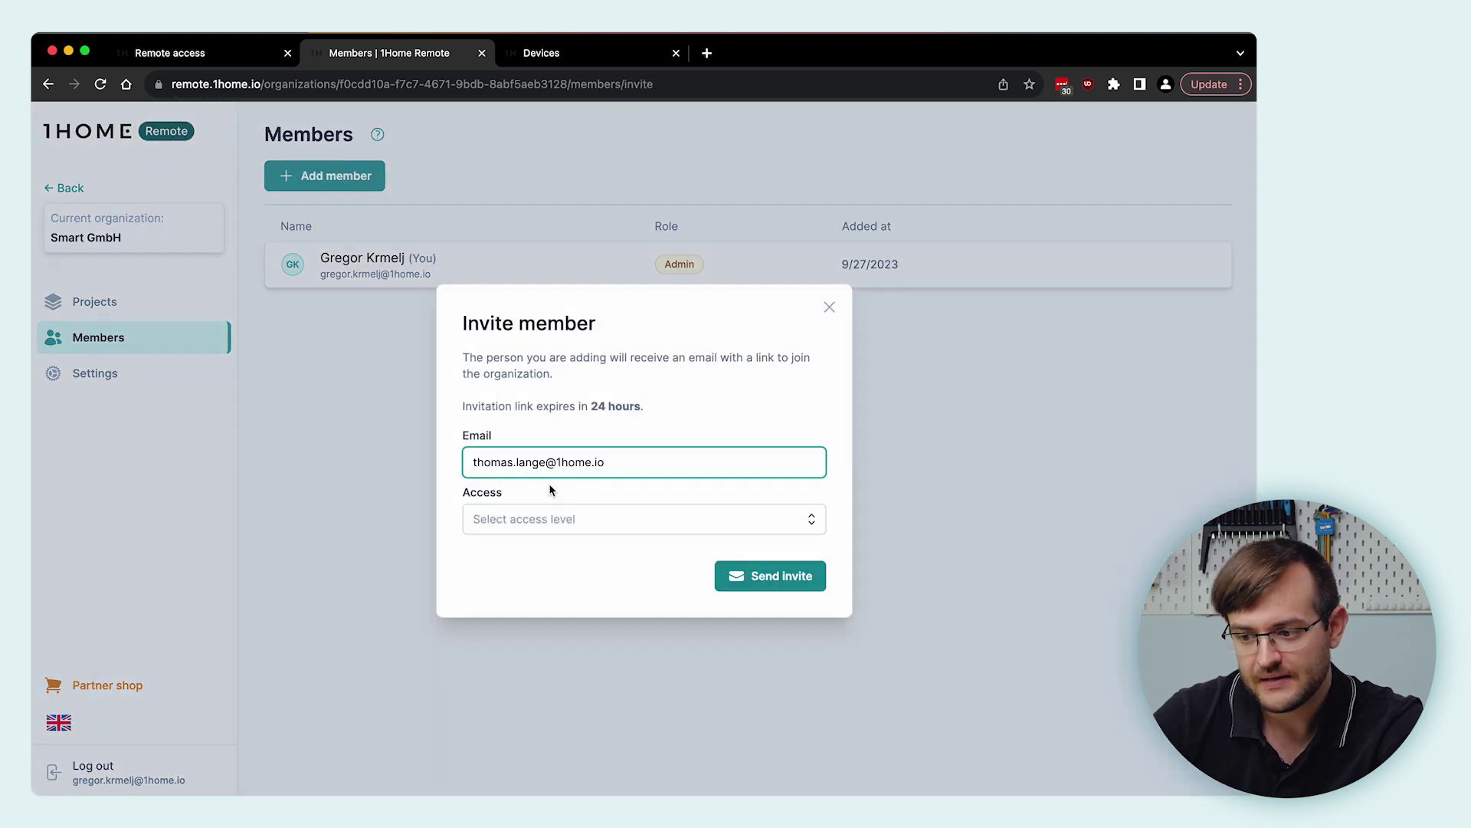
click(555, 520)
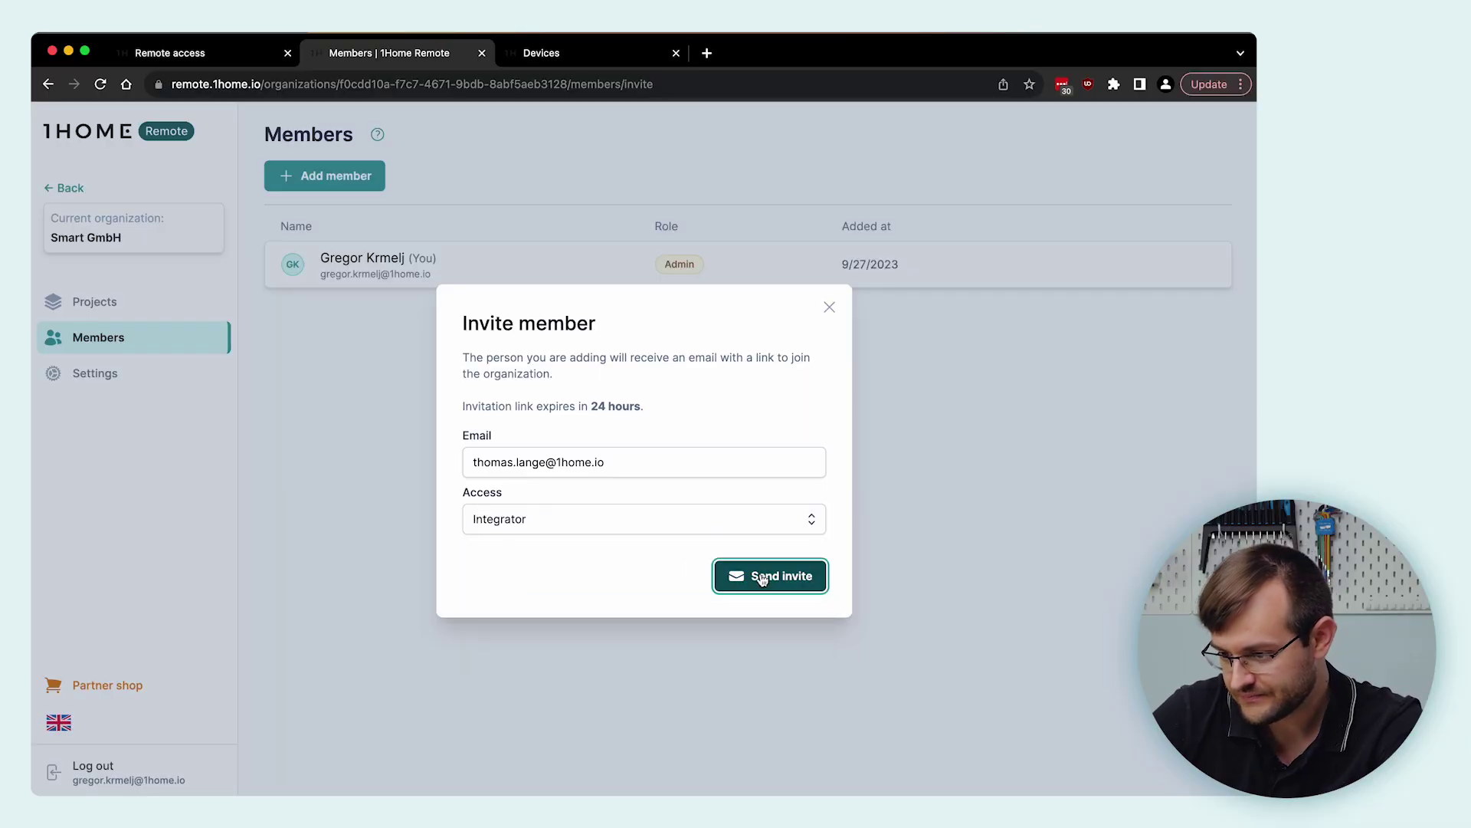
click(763, 579)
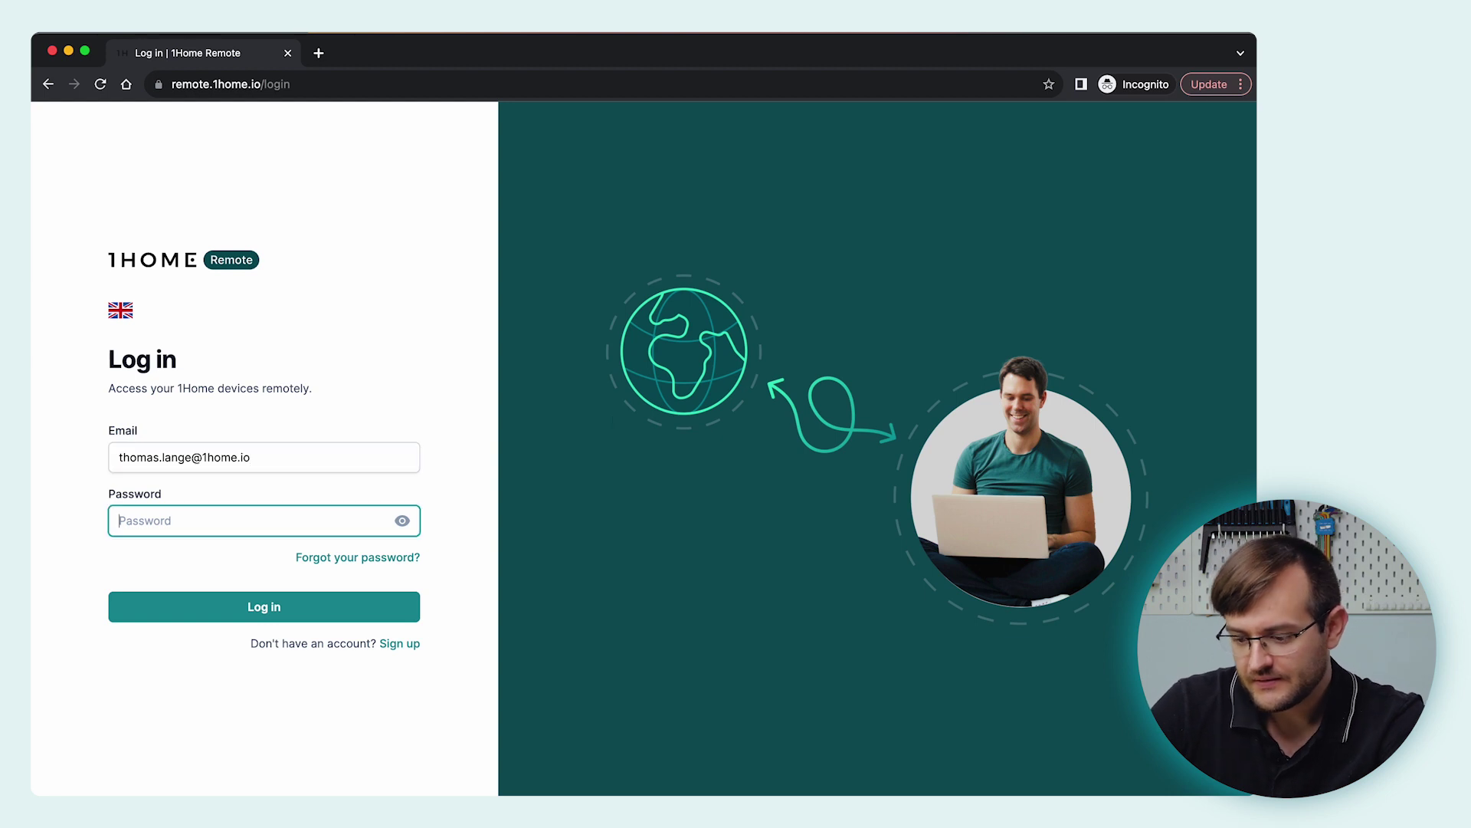
Sign in as the employee and load the invitation link.
key(Return)
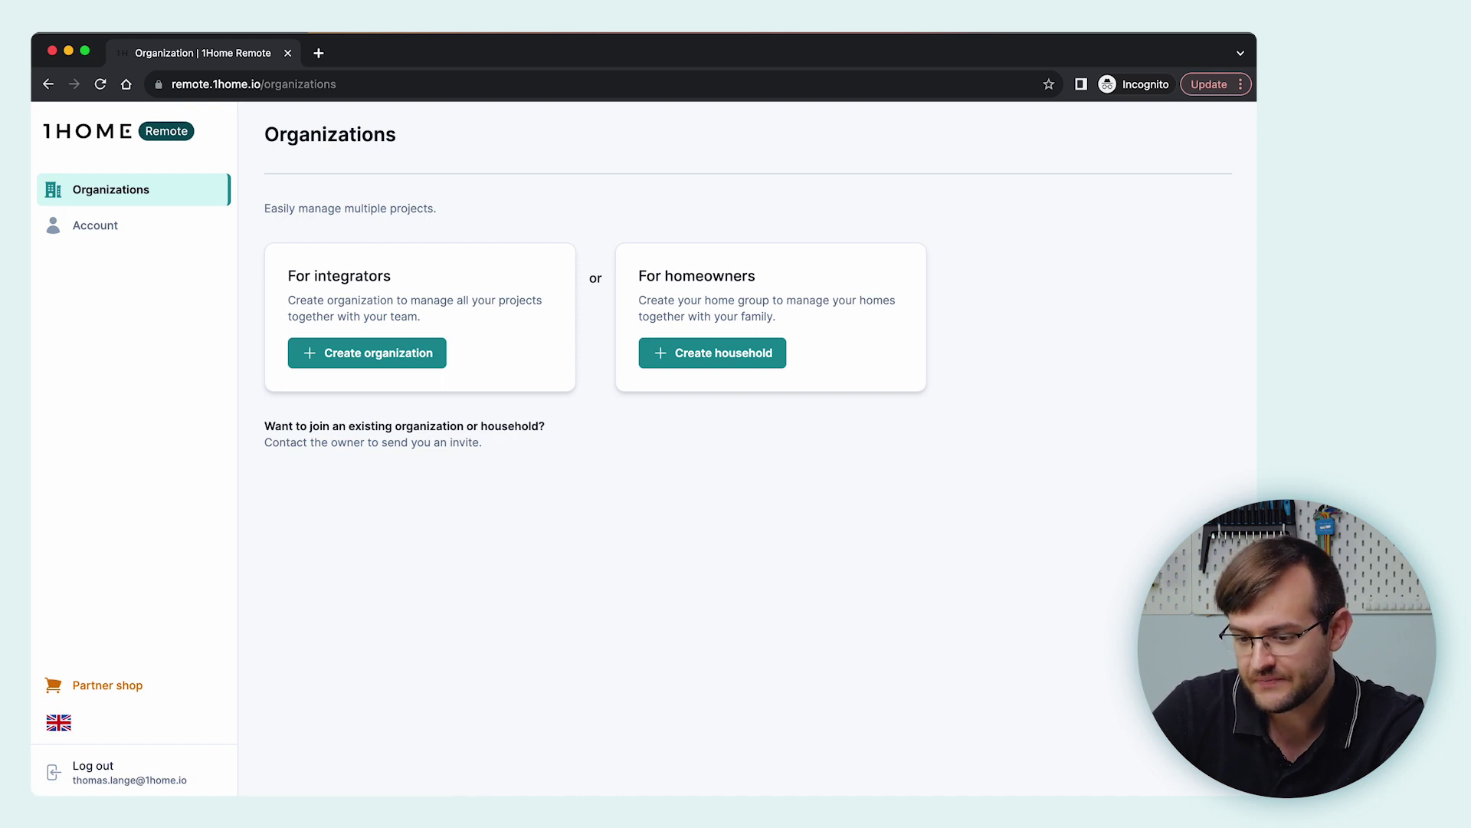
key(ctrl+l)
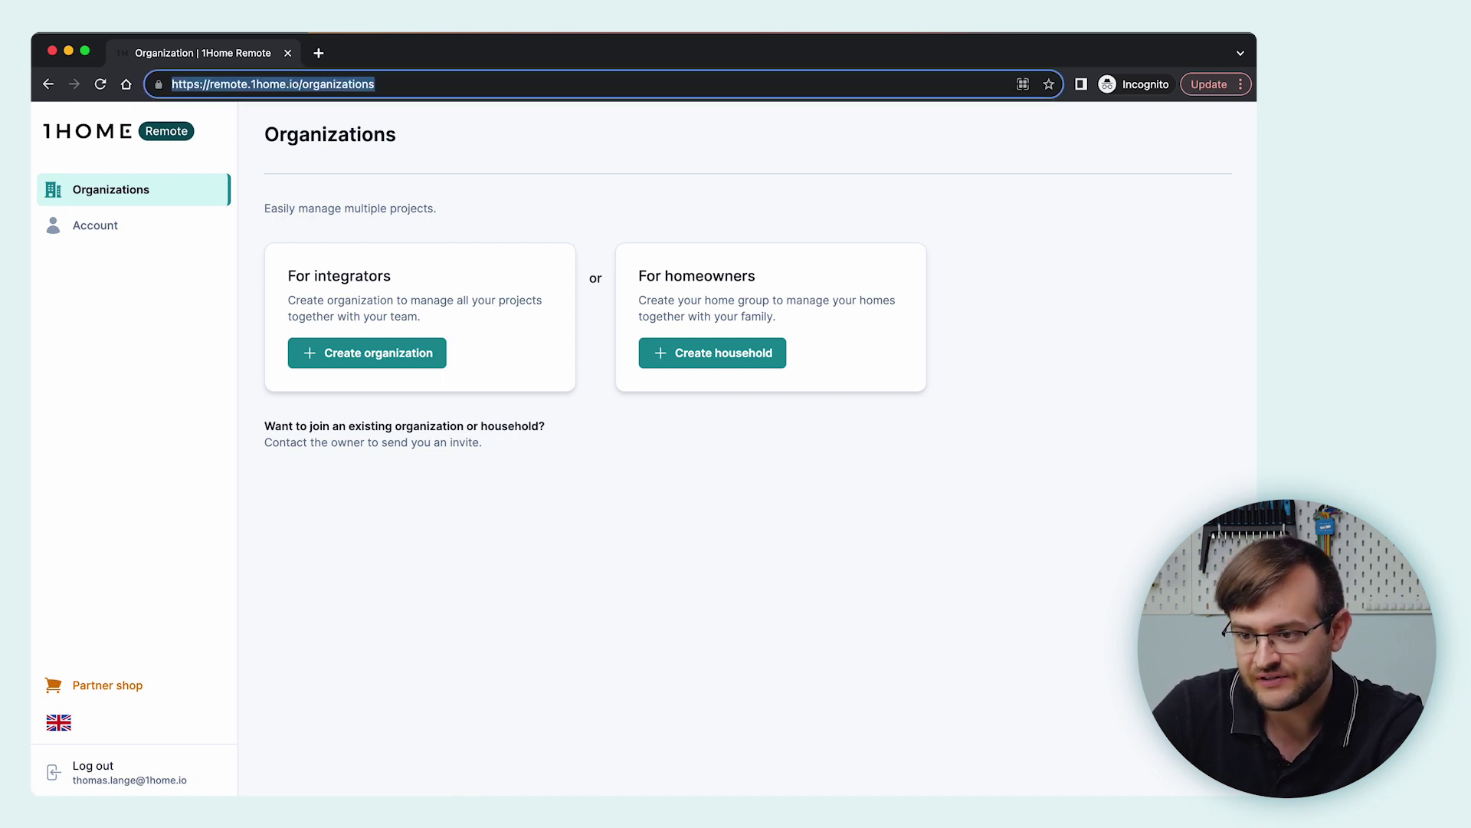
key(ctrl+v)
key(Return)
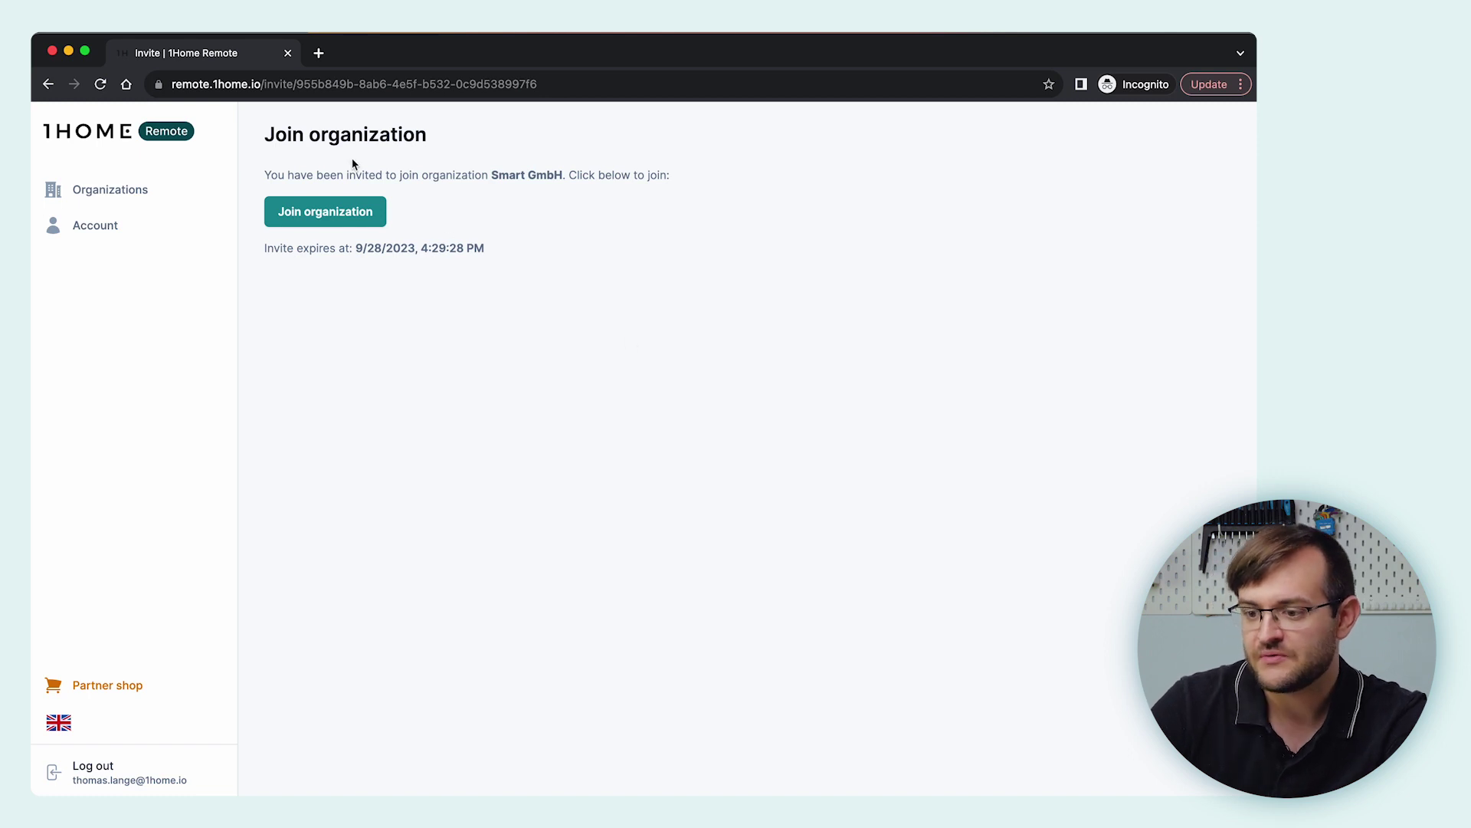
Join the Smart GmbH organization and view its empty project list.
triple_click(361, 178)
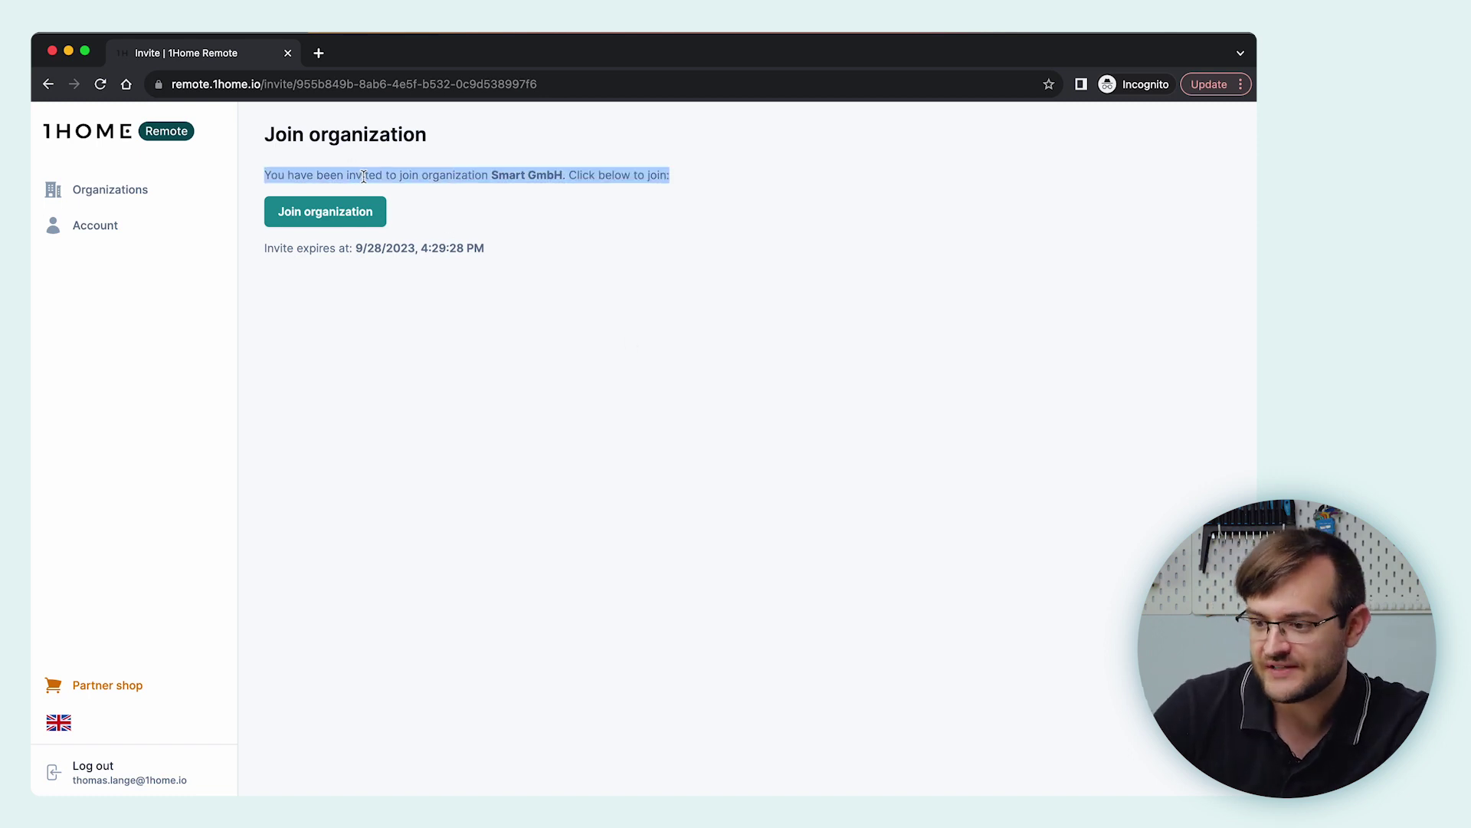
click(535, 171)
triple_click(538, 171)
click(551, 170)
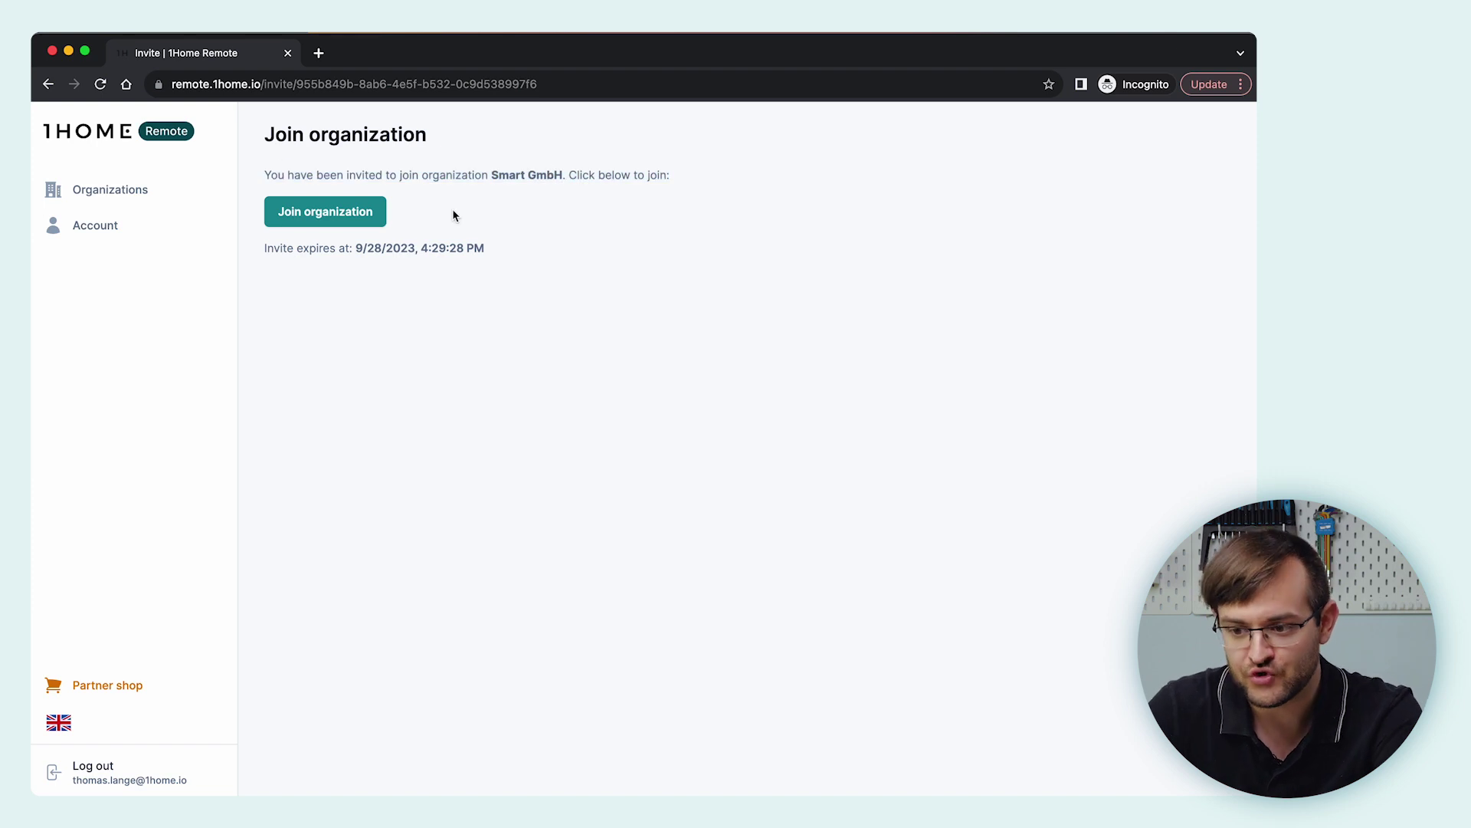
click(304, 219)
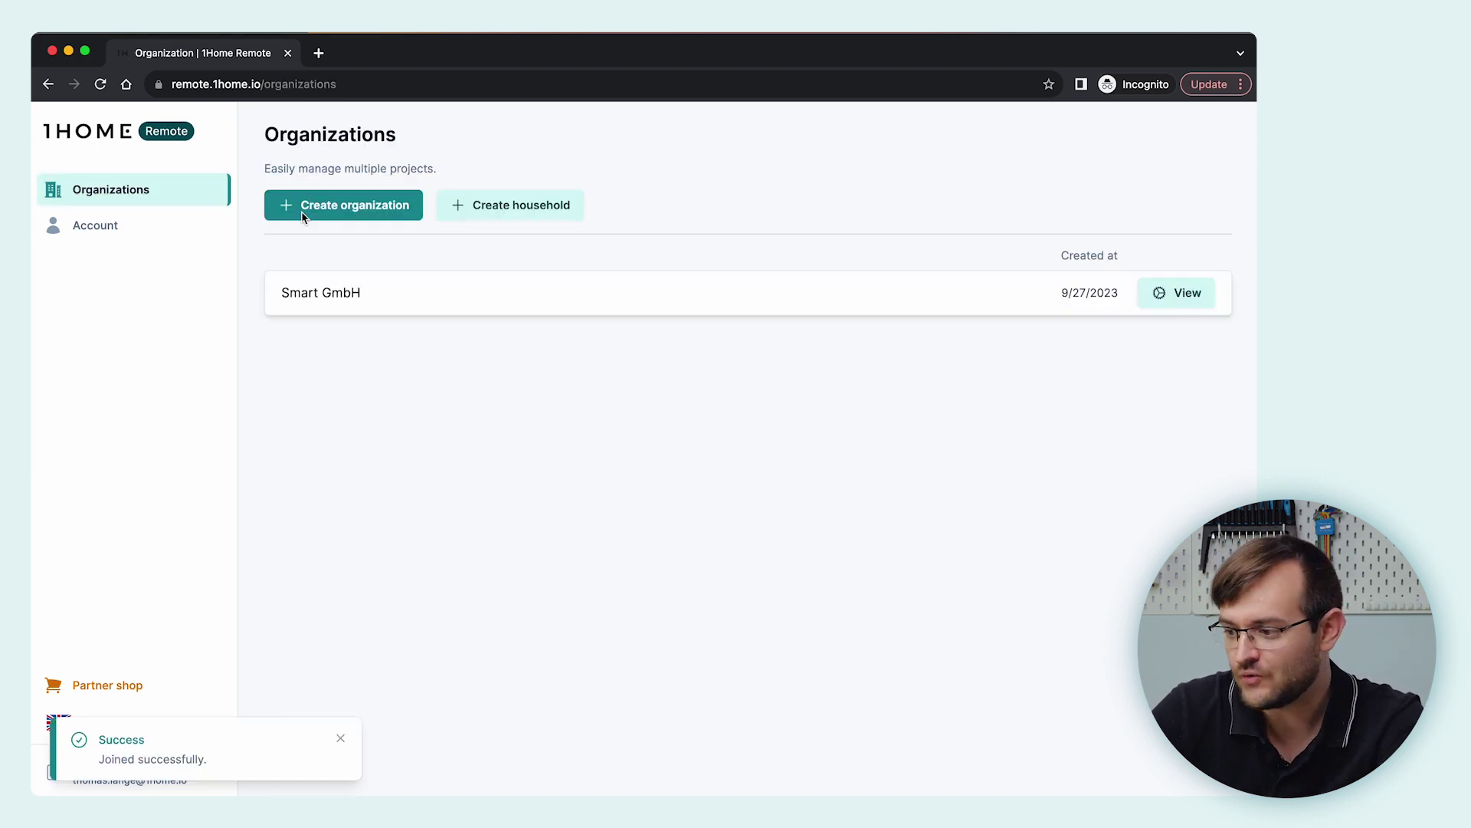
click(1177, 293)
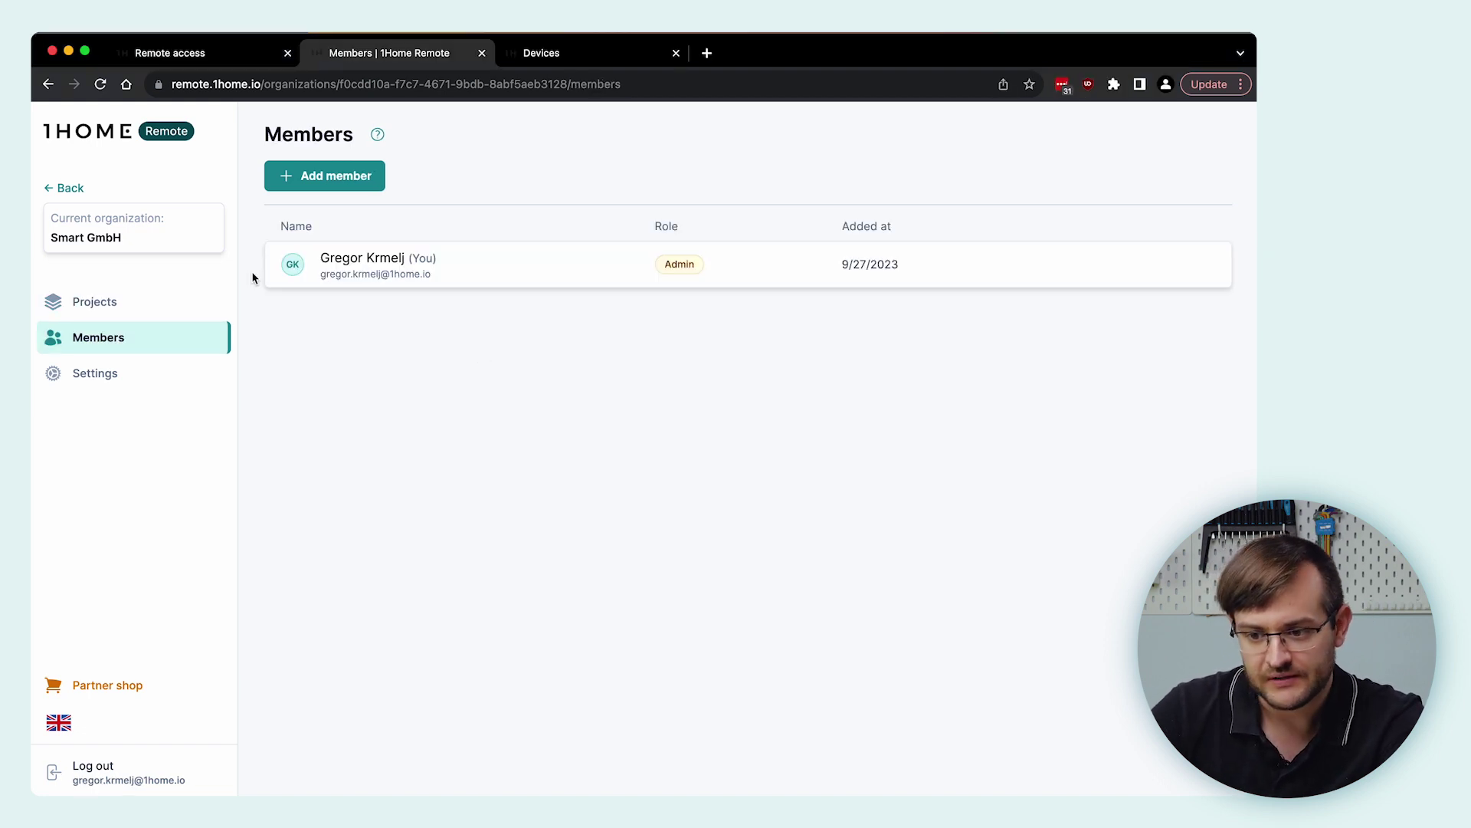
Add the invited employee to Members with access on the Müller - Berlin Residence project.
click(136, 308)
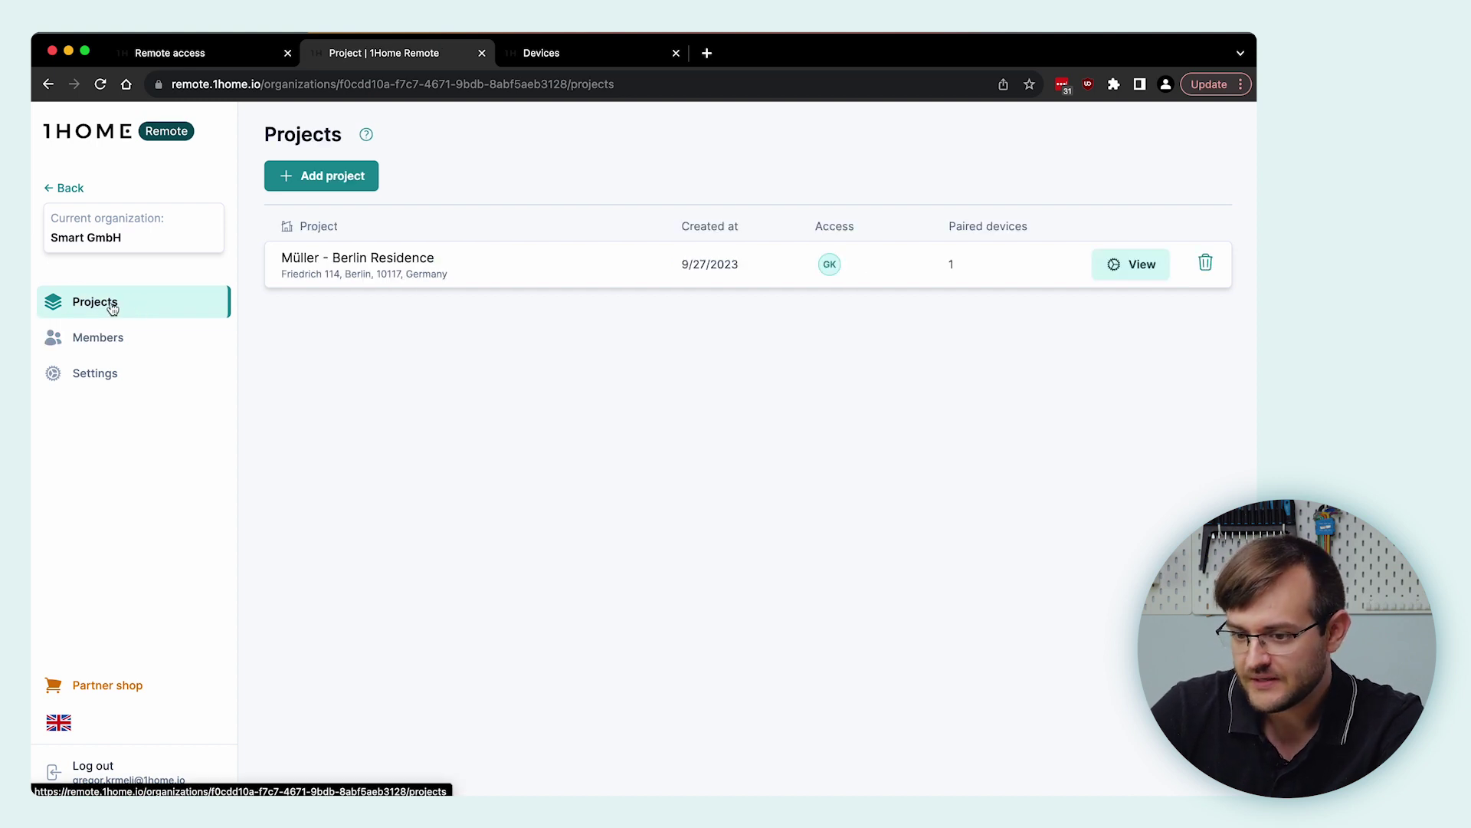
click(1121, 275)
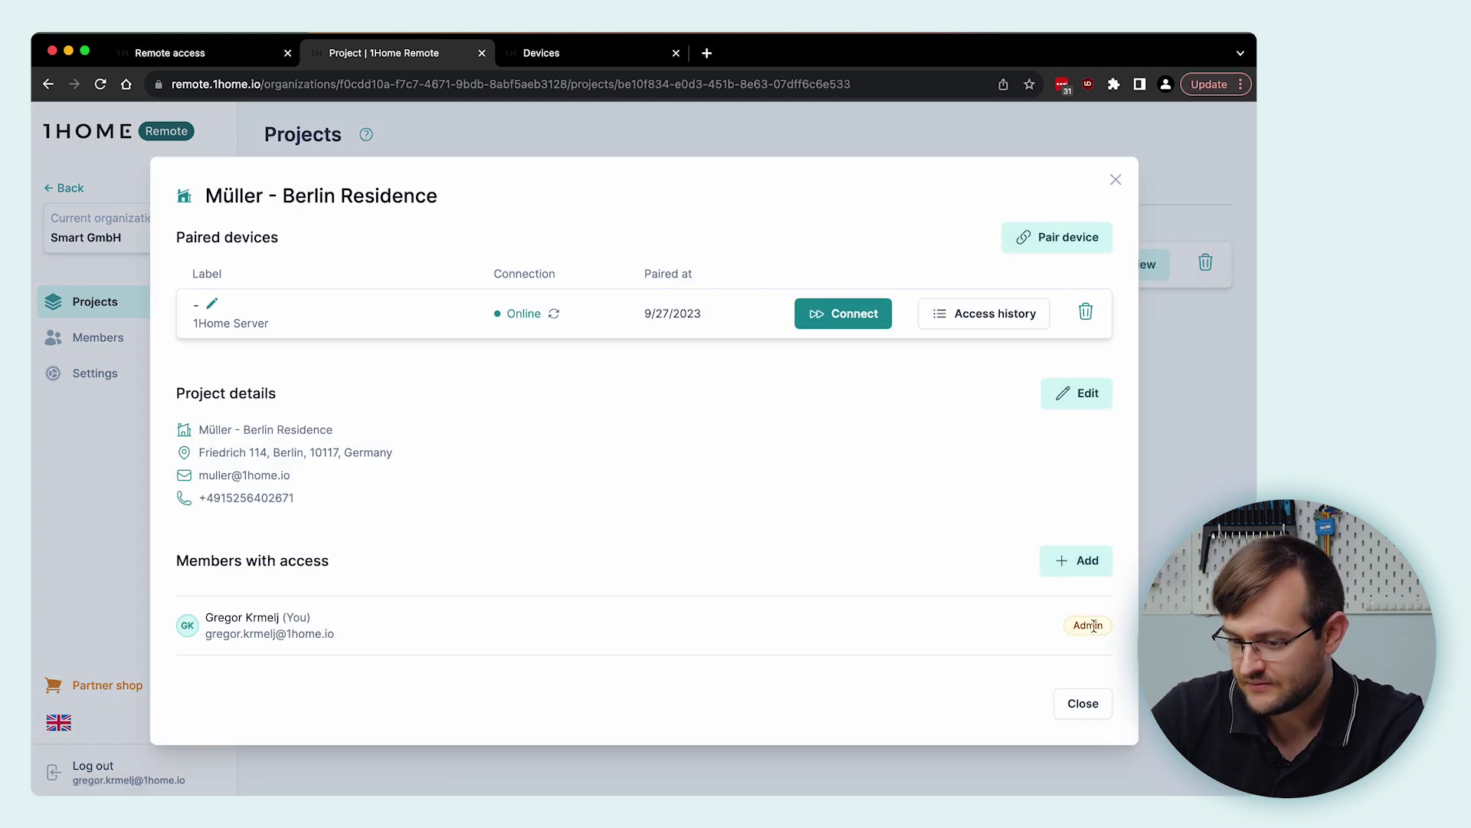
click(1083, 565)
click(562, 455)
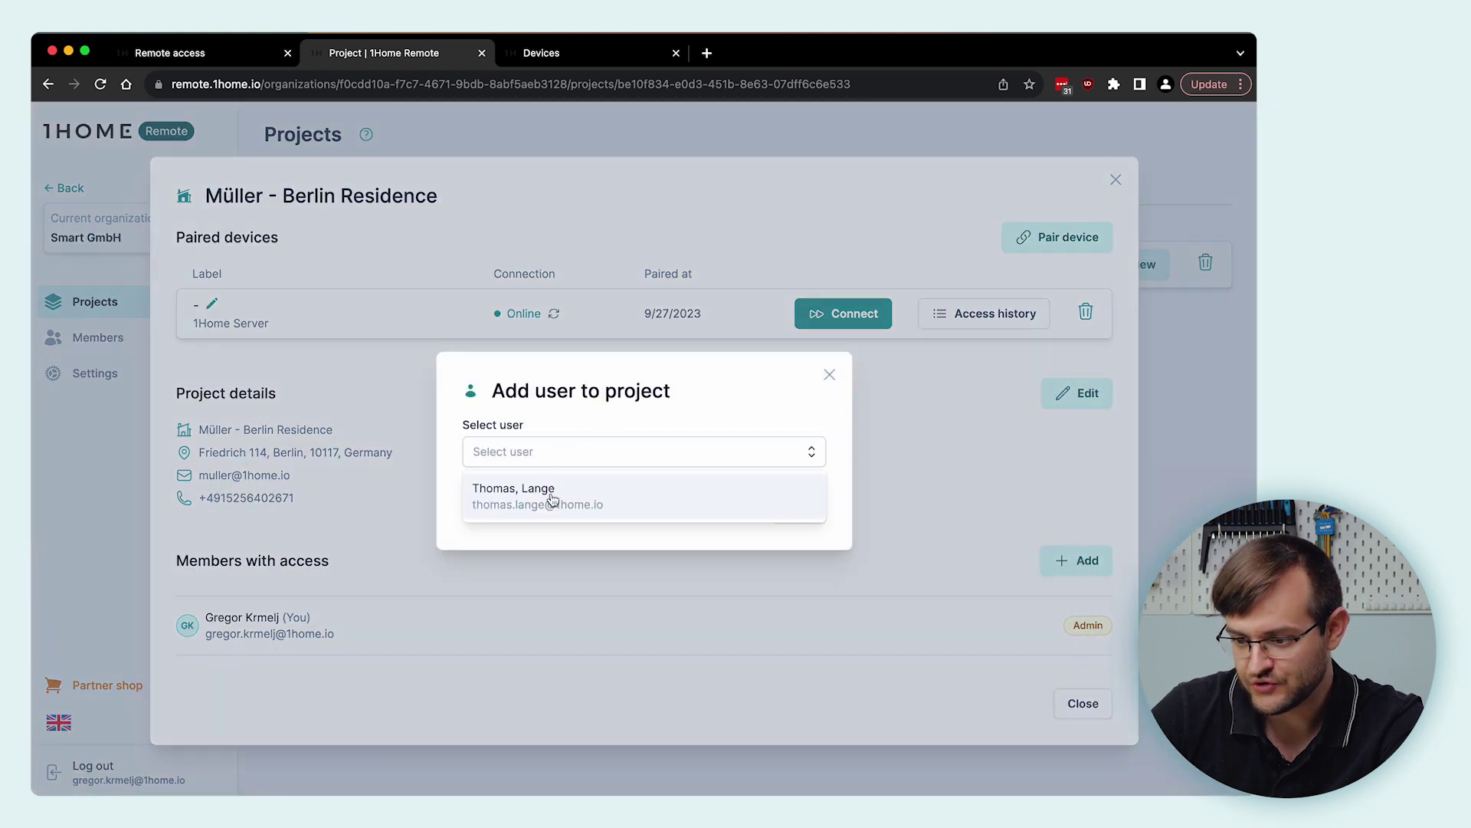
click(550, 507)
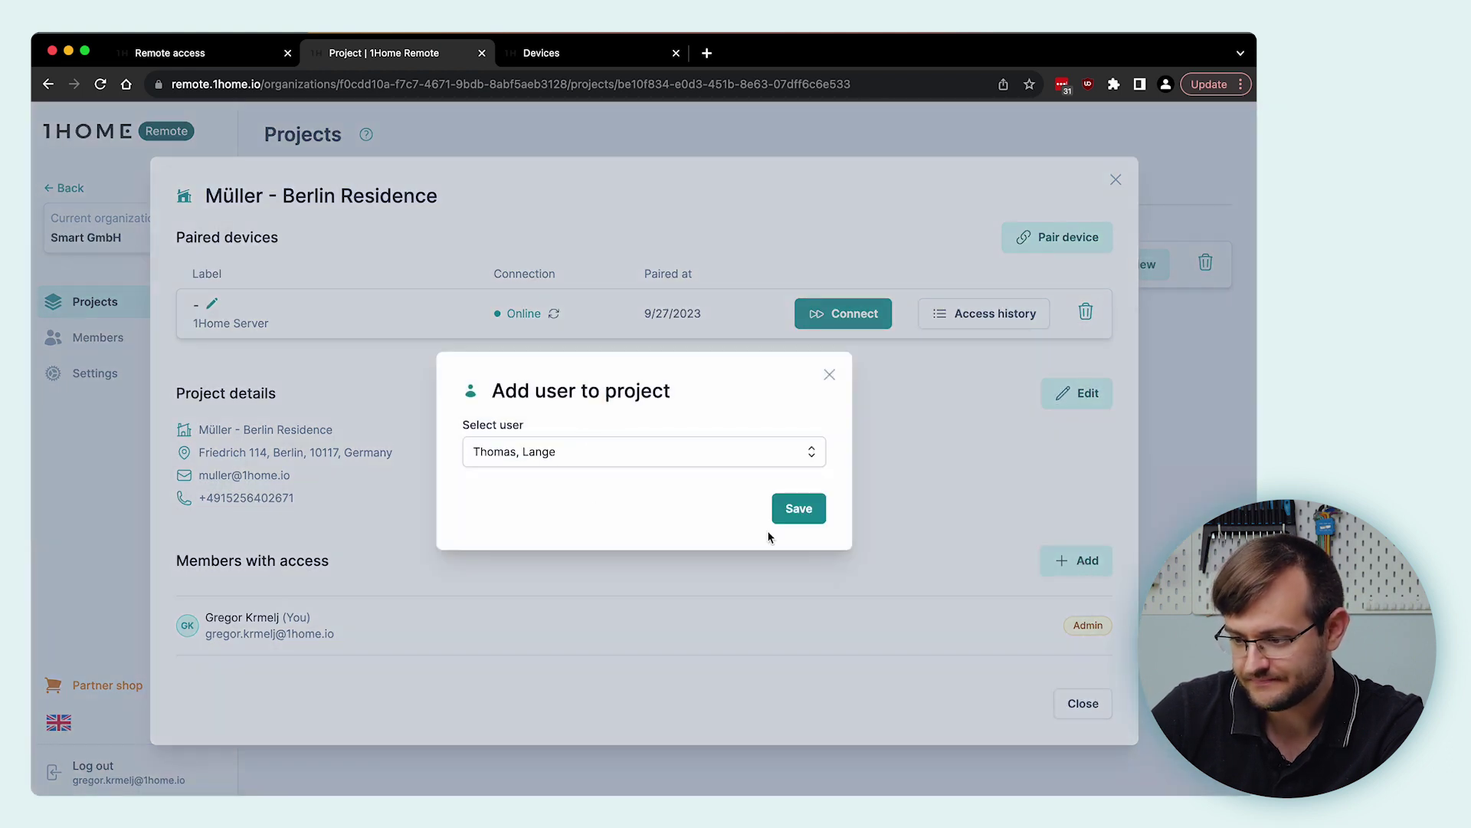
click(801, 510)
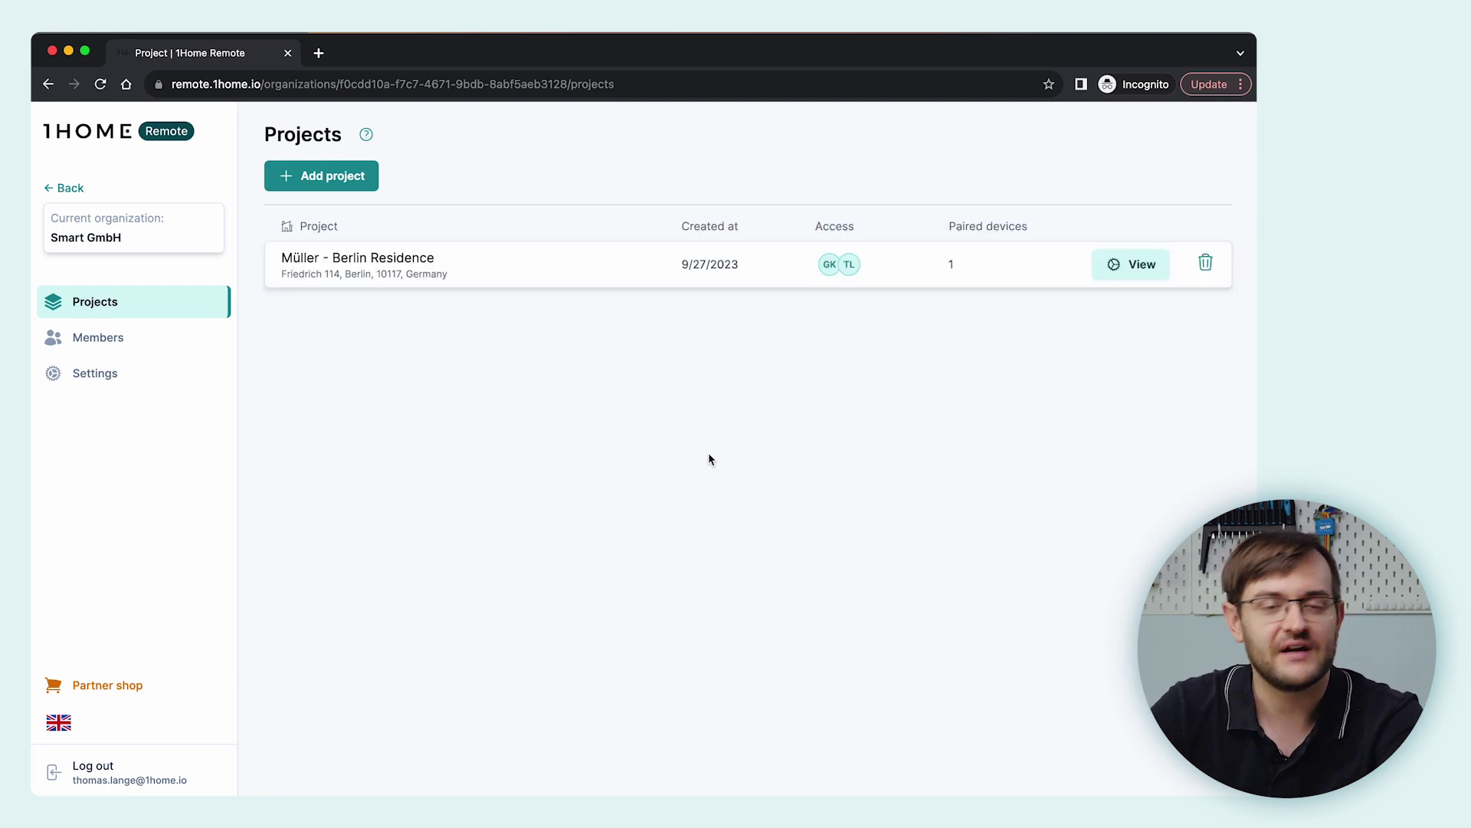
Connect to the project's 1Home Server as the employee and check the access history.
click(1117, 266)
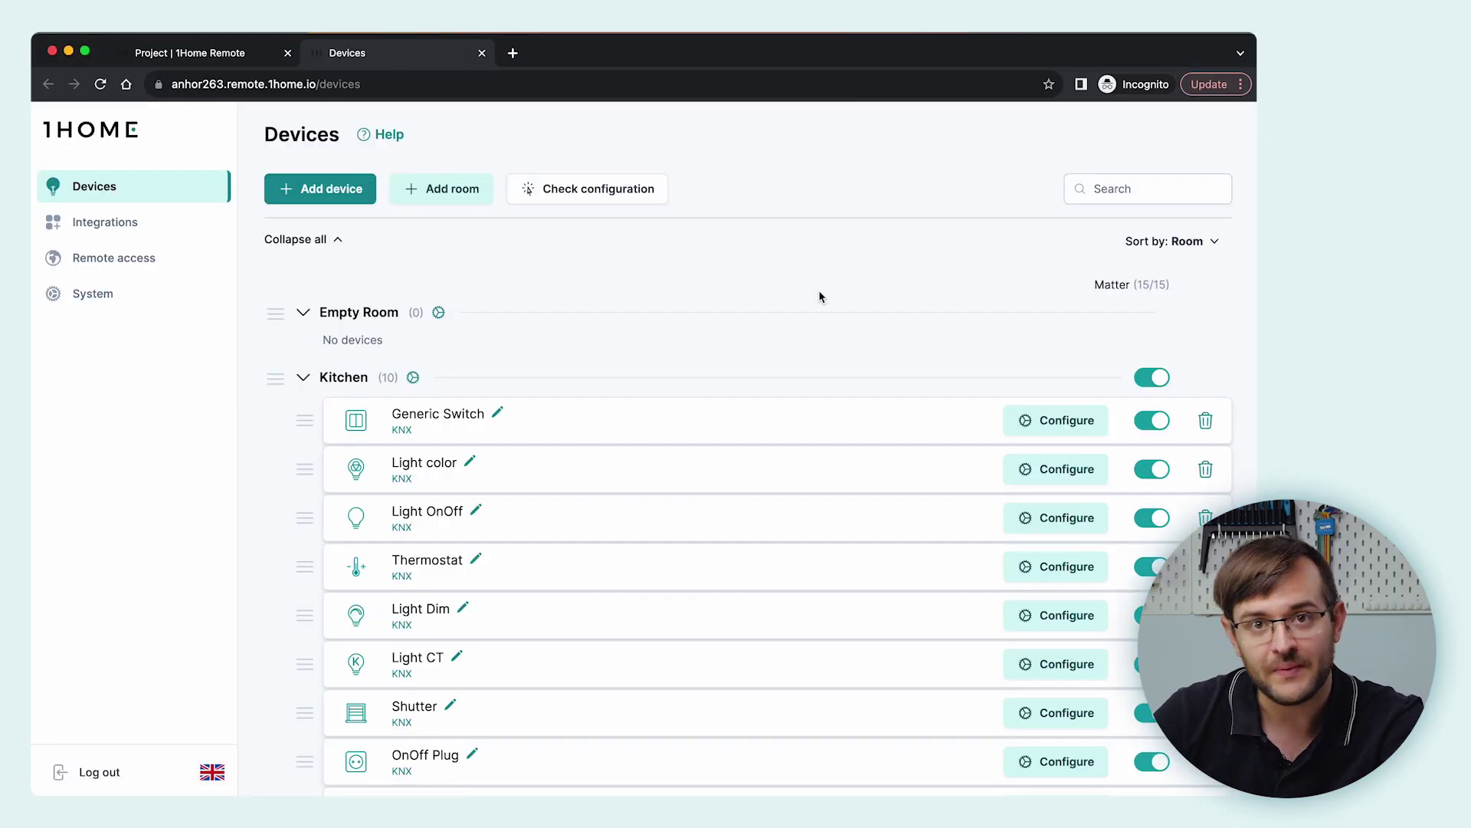
key(super+1)
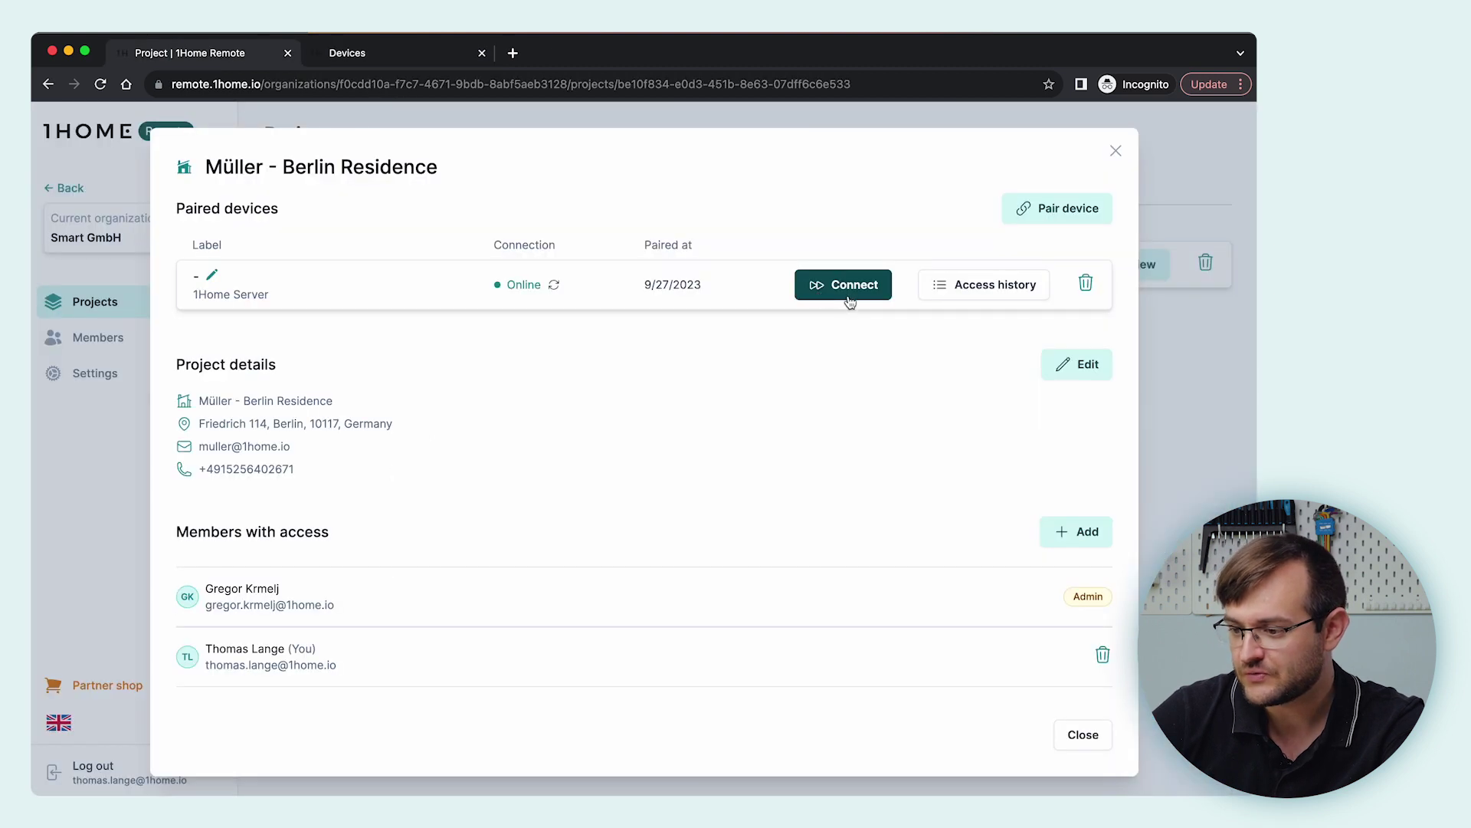
click(962, 287)
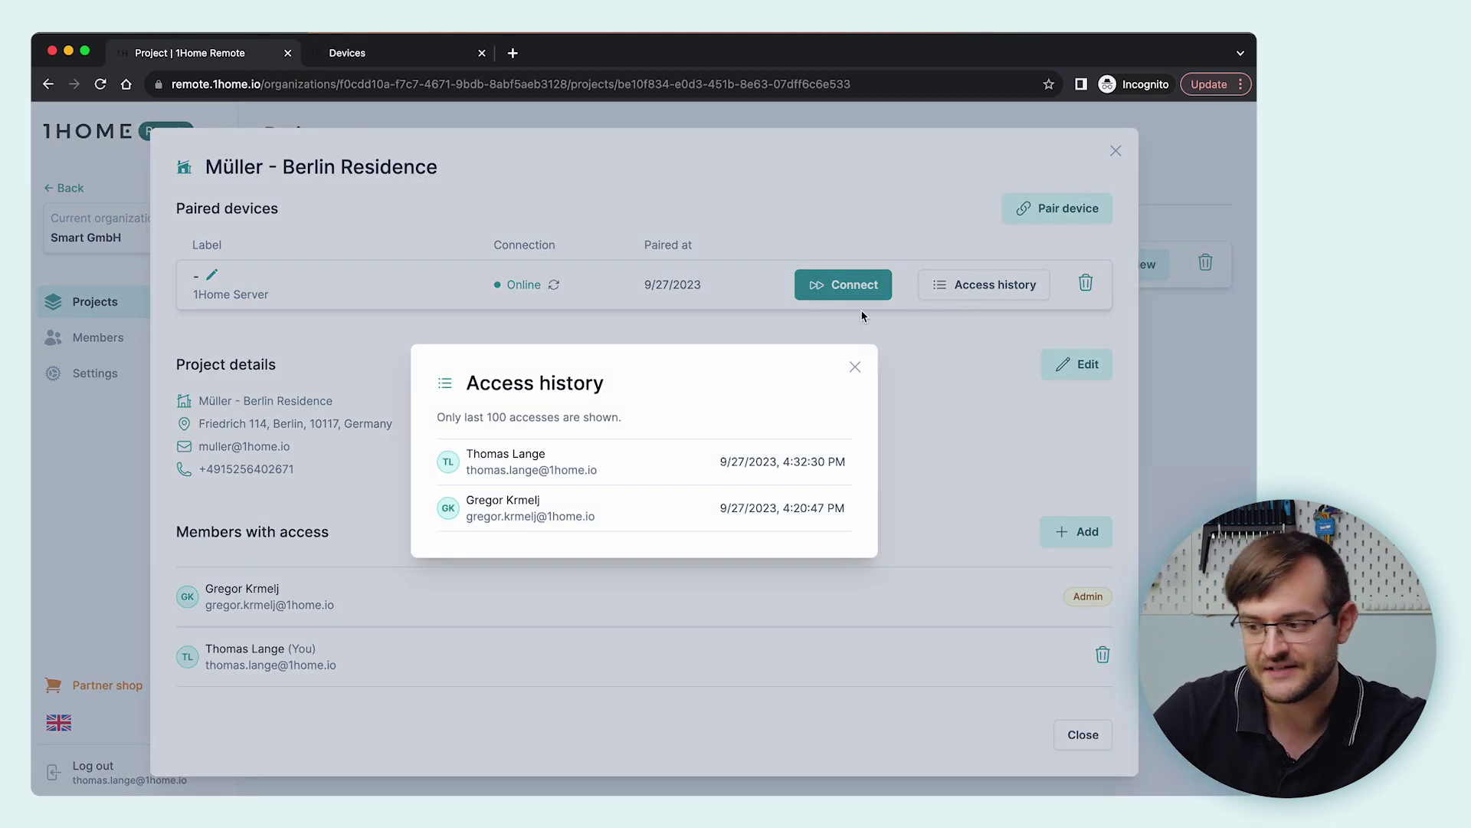